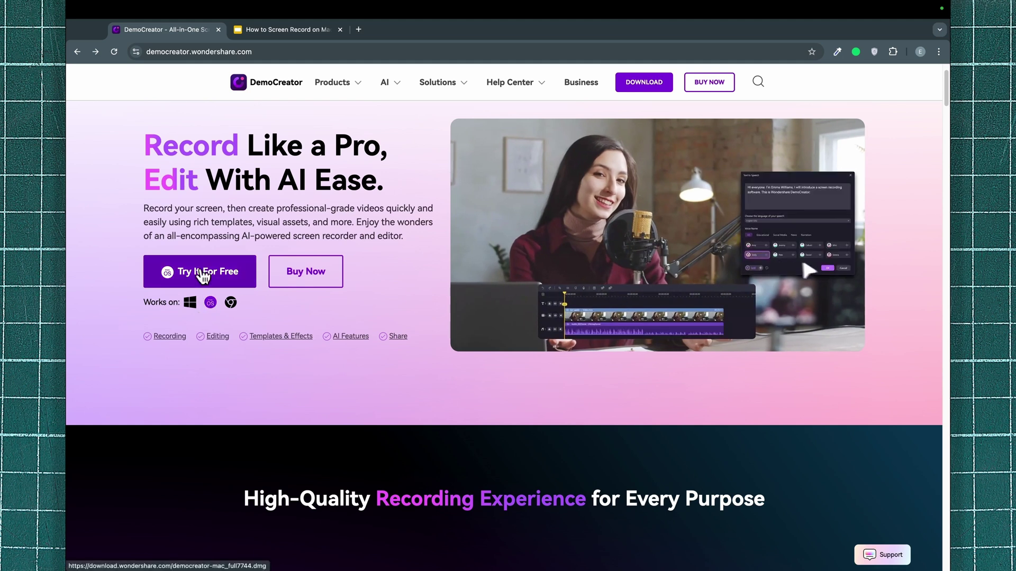
# Download the free Mac DemoCreator installer with the 'Try It For Free' button
pyautogui.click(203, 276)
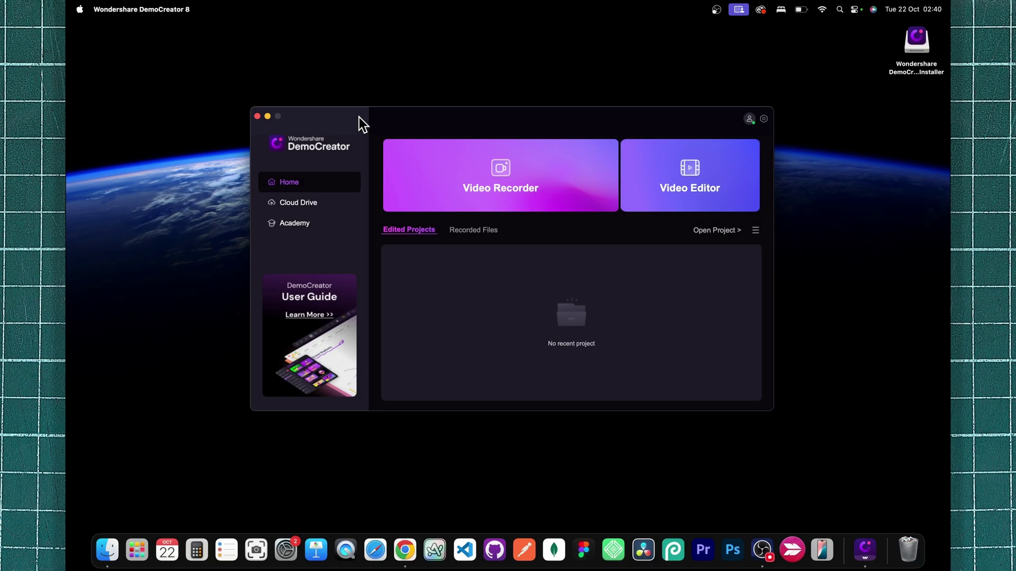
# Open the Video Recorder from the DemoCreator home window
pyautogui.moveTo(359, 116)
pyautogui.mouseDown()
pyautogui.moveTo(359, 127)
pyautogui.moveTo(359, 109)
pyautogui.mouseUp()
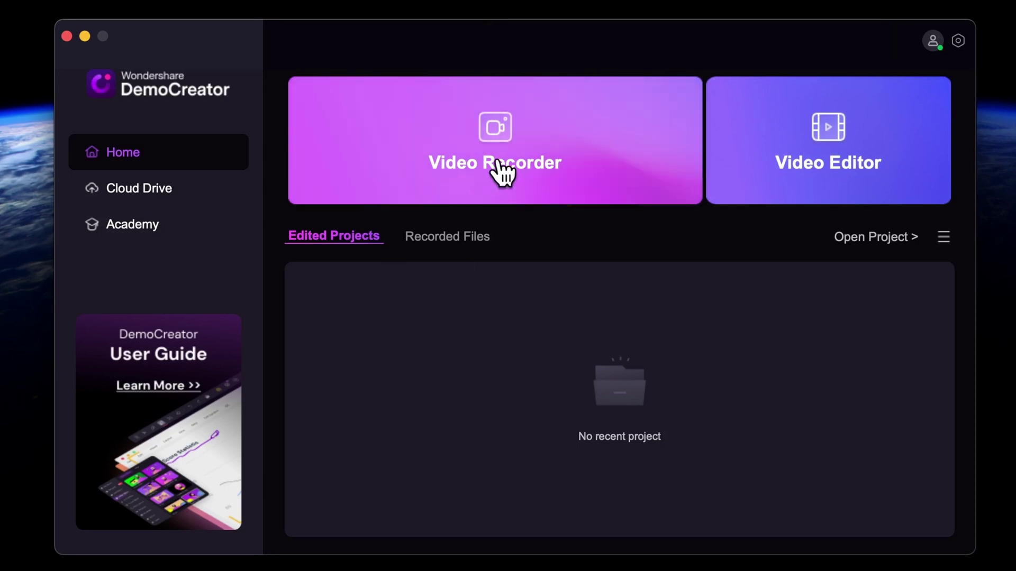
pyautogui.click(499, 172)
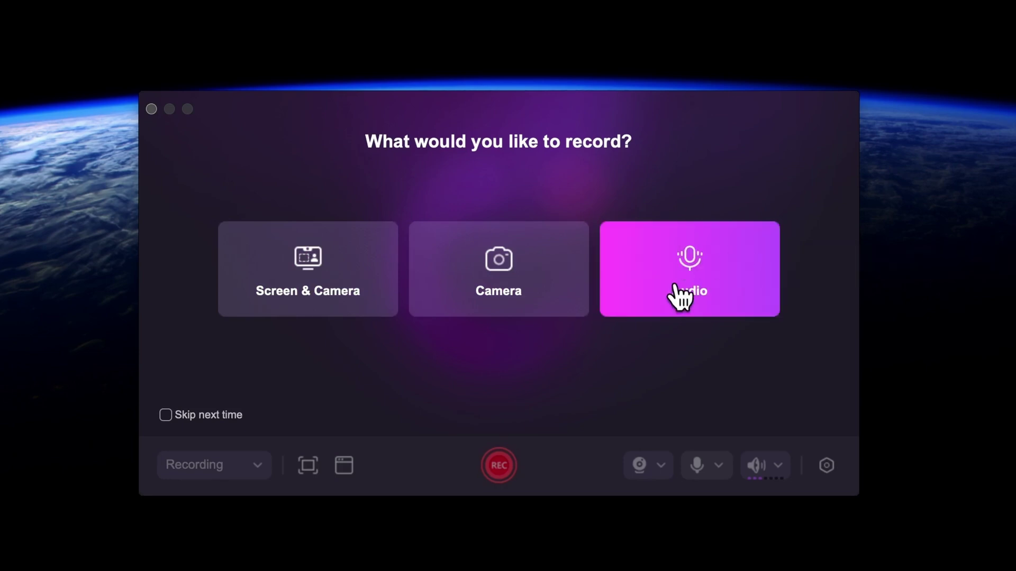
# Choose Screen & Camera recording, allow screen permission, and widen the capture box
pyautogui.click(307, 286)
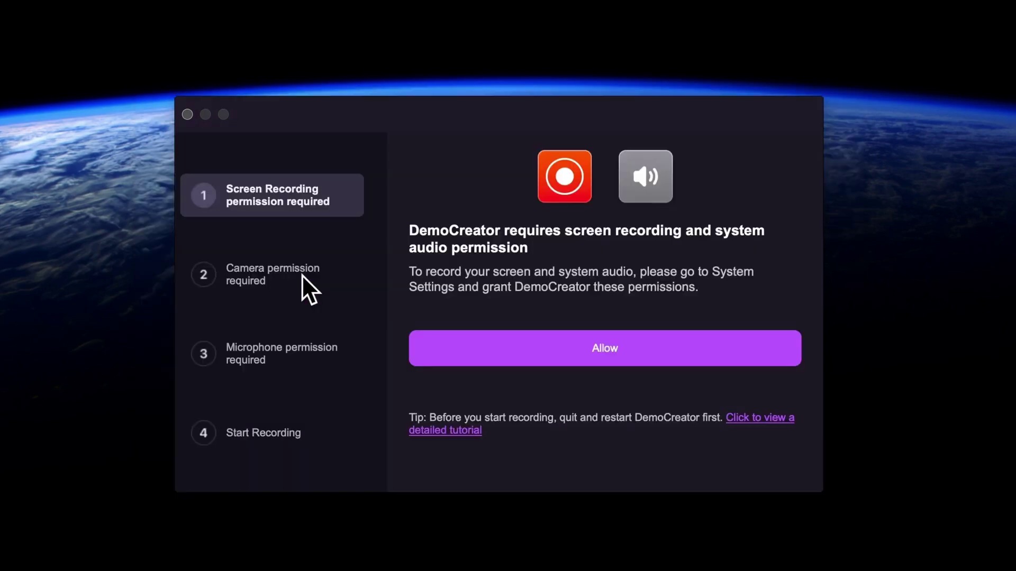
pyautogui.click(595, 339)
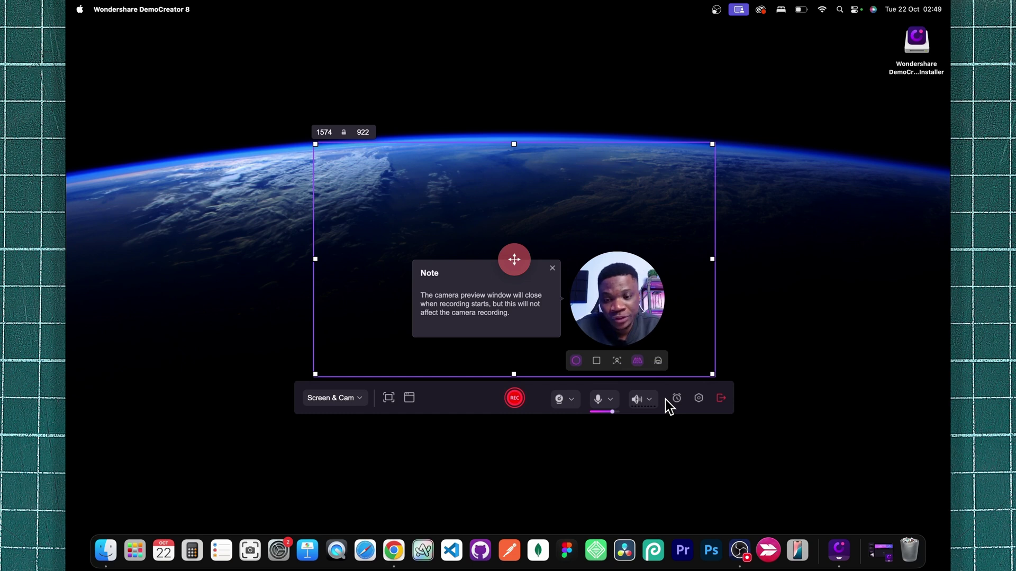
pyautogui.moveTo(314, 260); pyautogui.dragTo(253, 261)
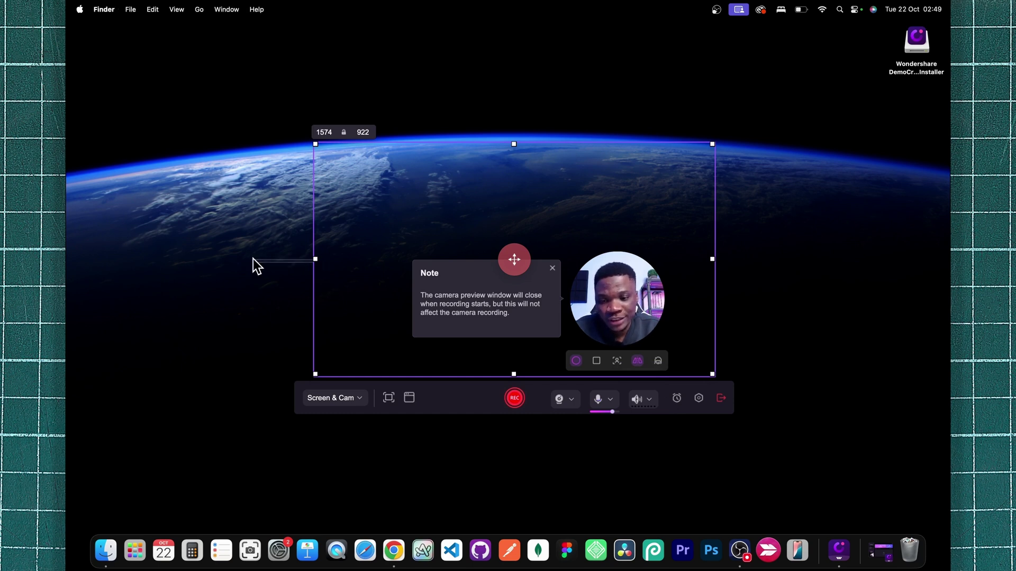
pyautogui.moveTo(318, 263); pyautogui.dragTo(214, 263)
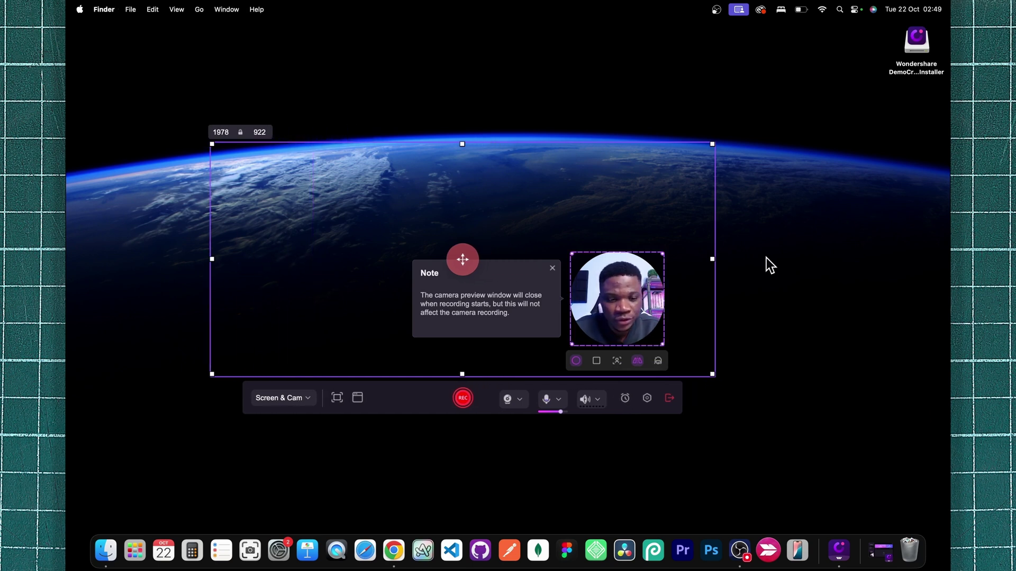
pyautogui.moveTo(712, 260); pyautogui.dragTo(820, 260)
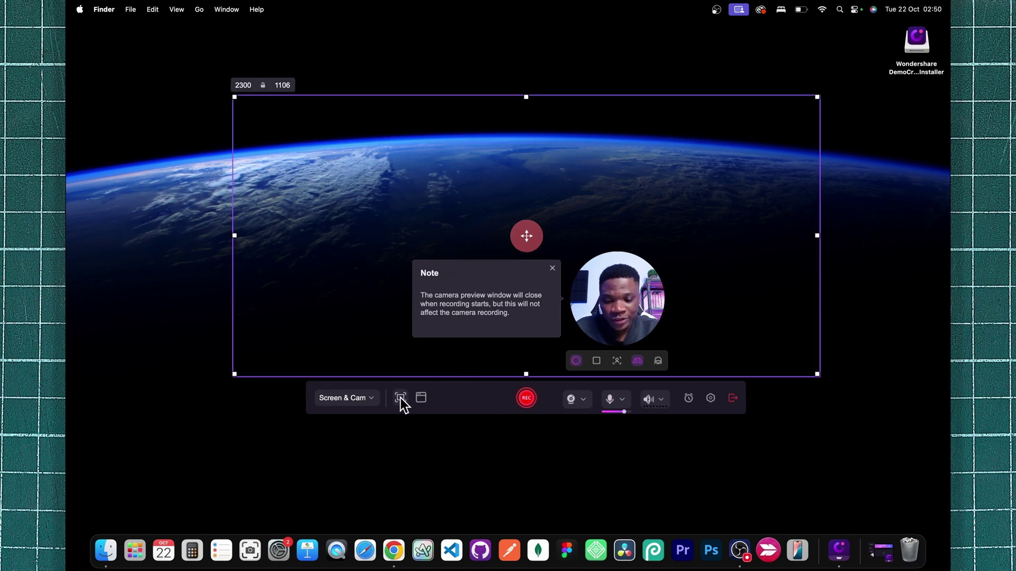
# Set the capture area to Fullscreen (3456 × 2234), replacing the 9:16 preset
pyautogui.click(400, 398)
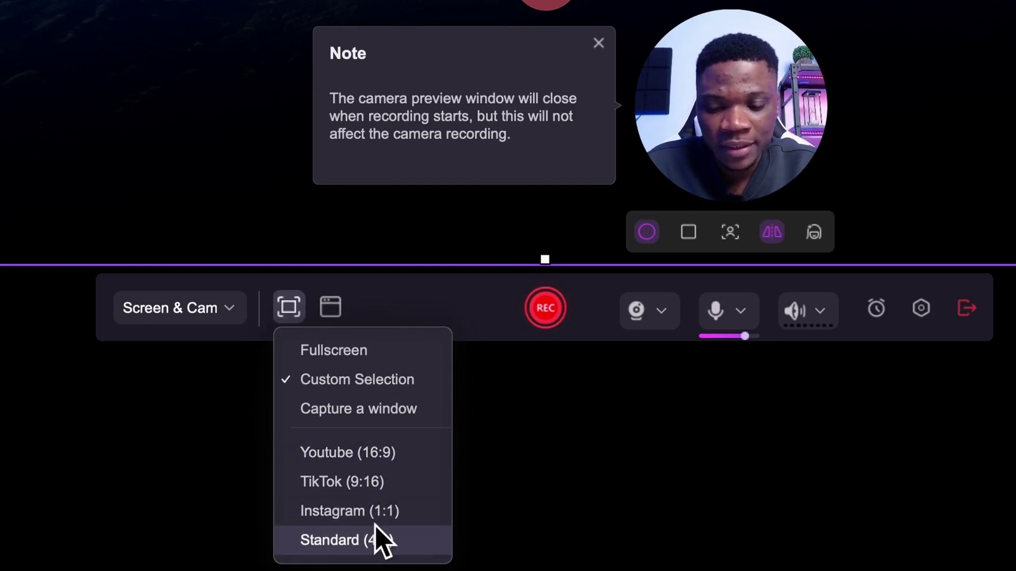
pyautogui.click(377, 485)
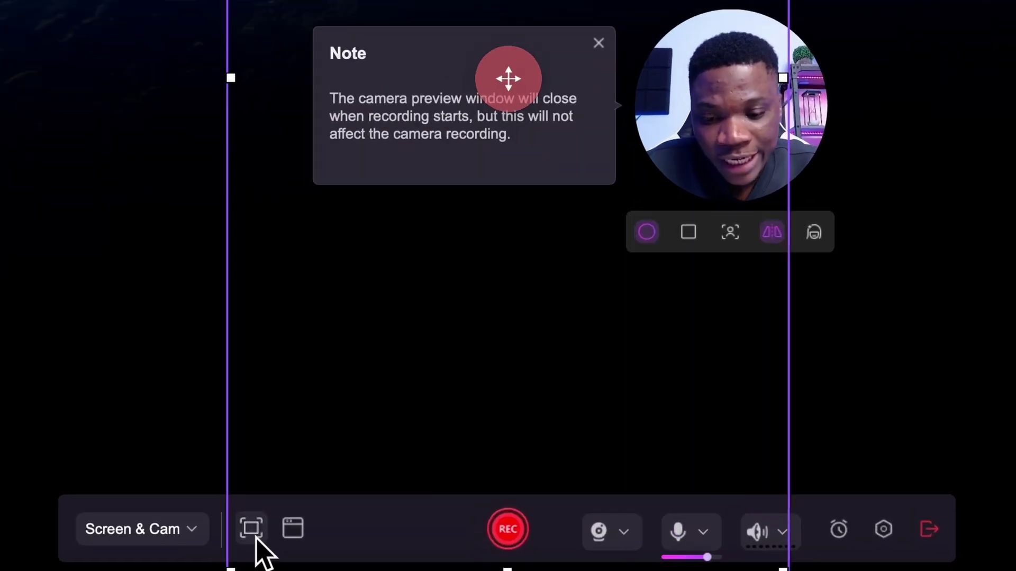
pyautogui.click(382, 507)
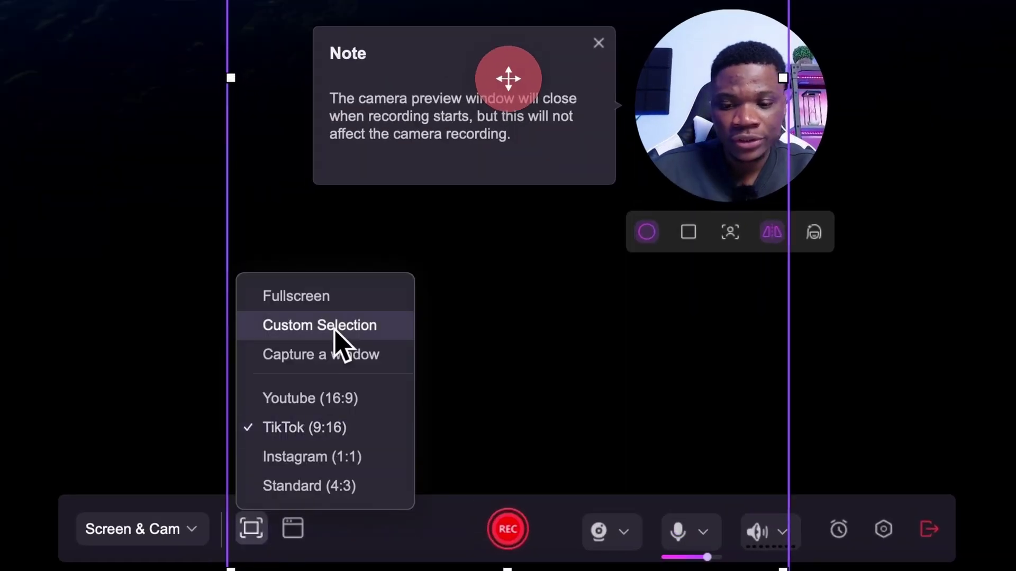
pyautogui.click(325, 296)
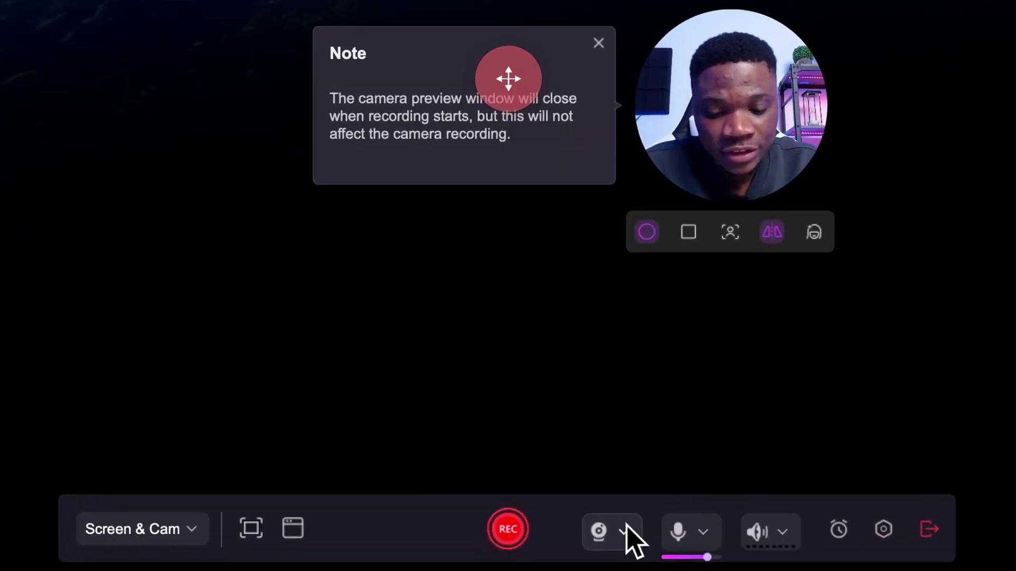
# Use the C922 Pro Stream Webcam as camera and microphone, with Default system audio
pyautogui.click(564, 508)
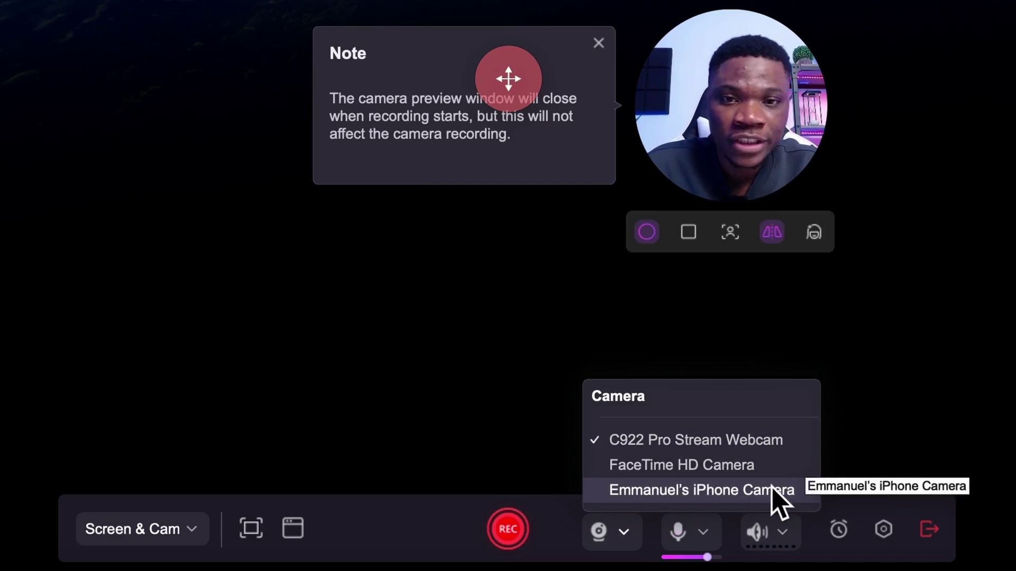
pyautogui.click(706, 444)
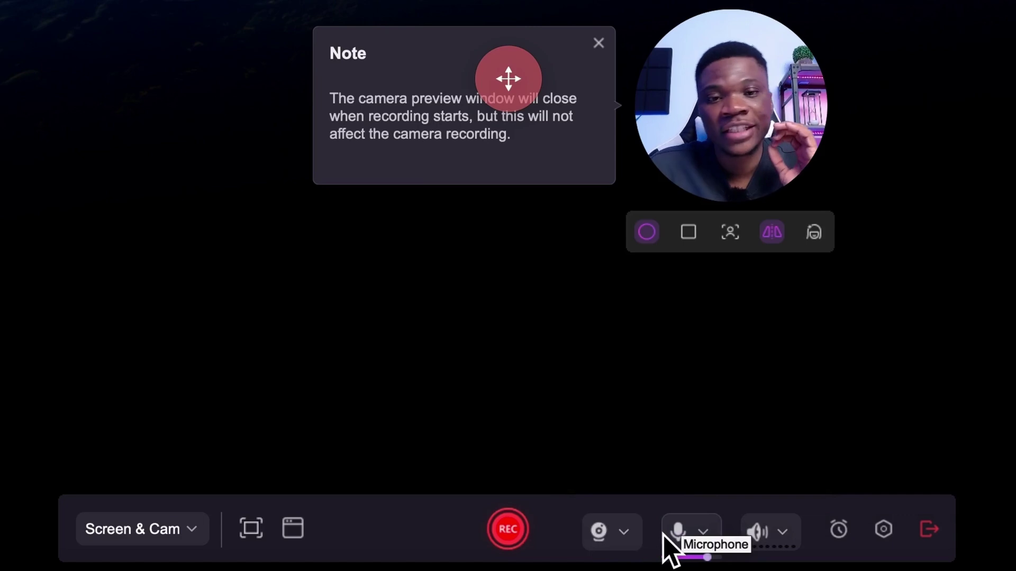
pyautogui.click(706, 531)
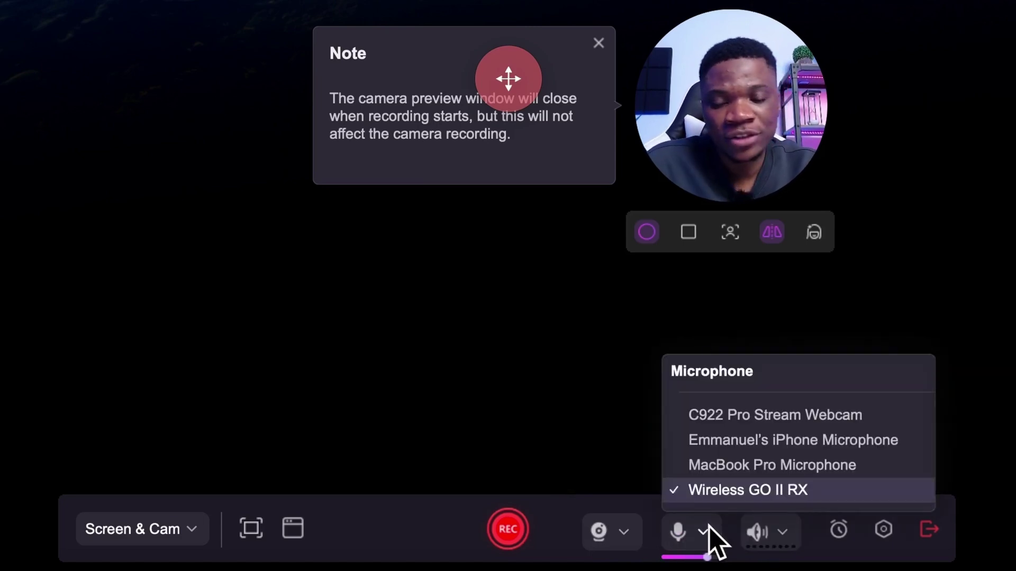
pyautogui.click(792, 418)
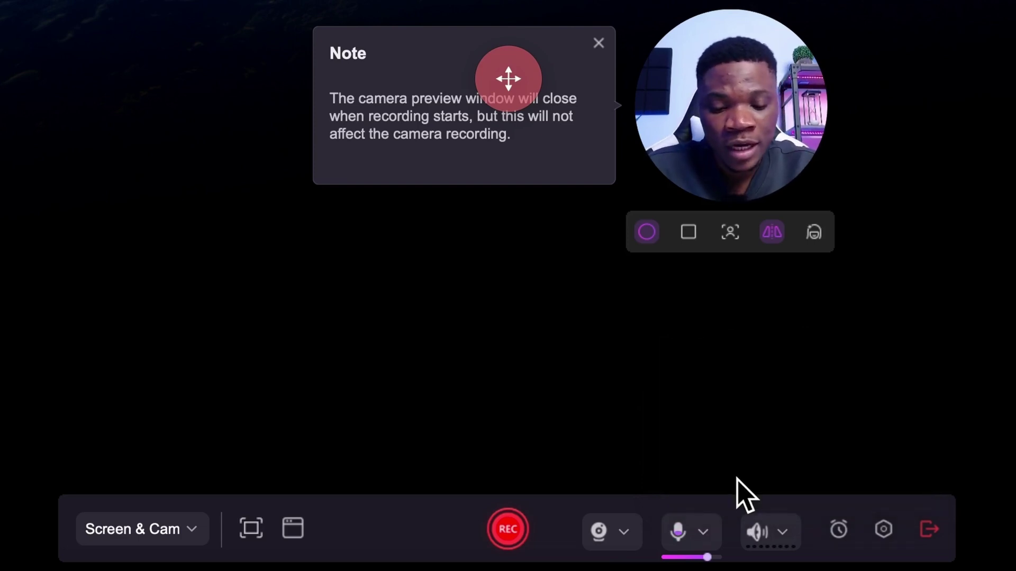
pyautogui.click(704, 532)
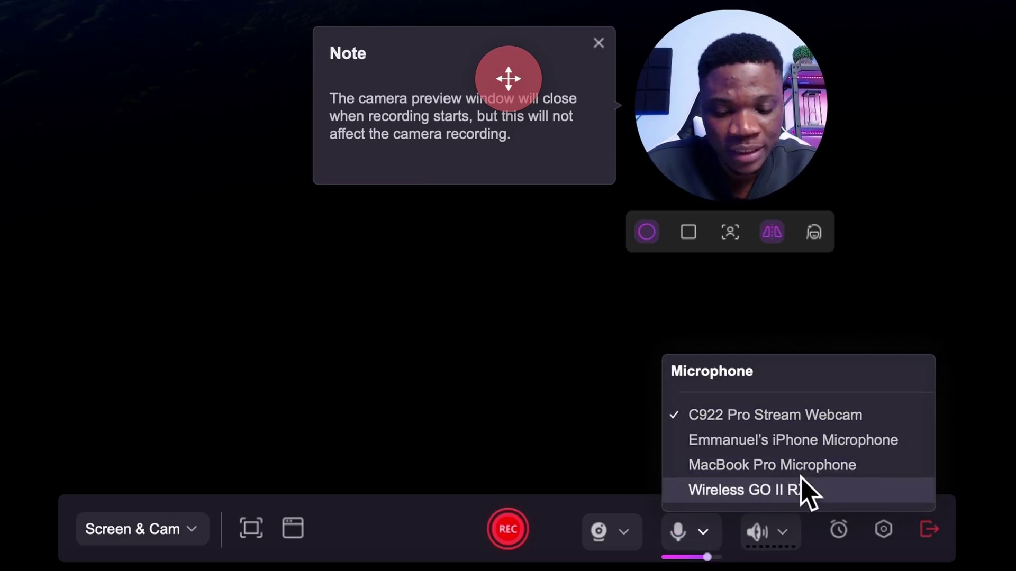
pyautogui.click(704, 532)
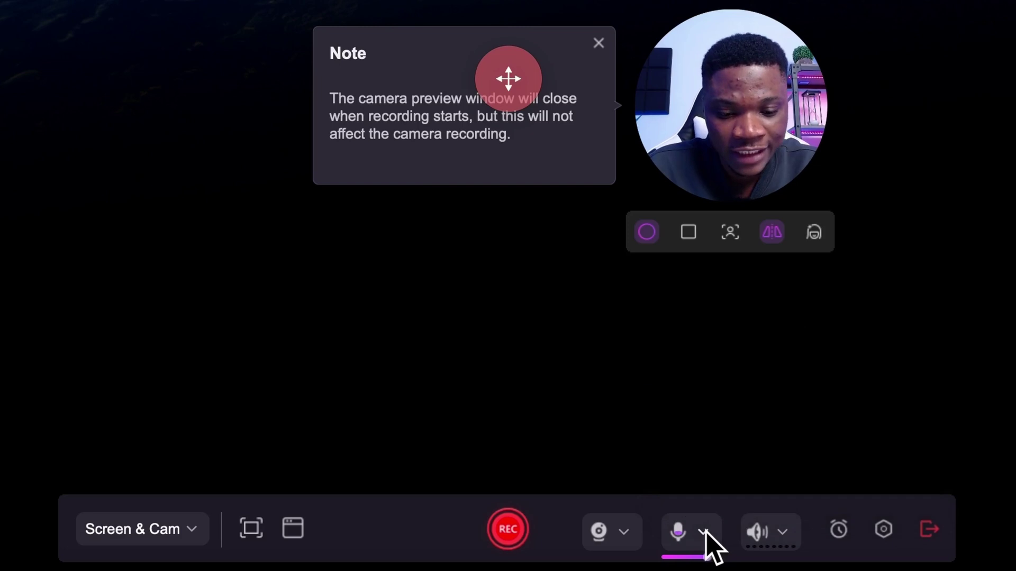
pyautogui.click(784, 533)
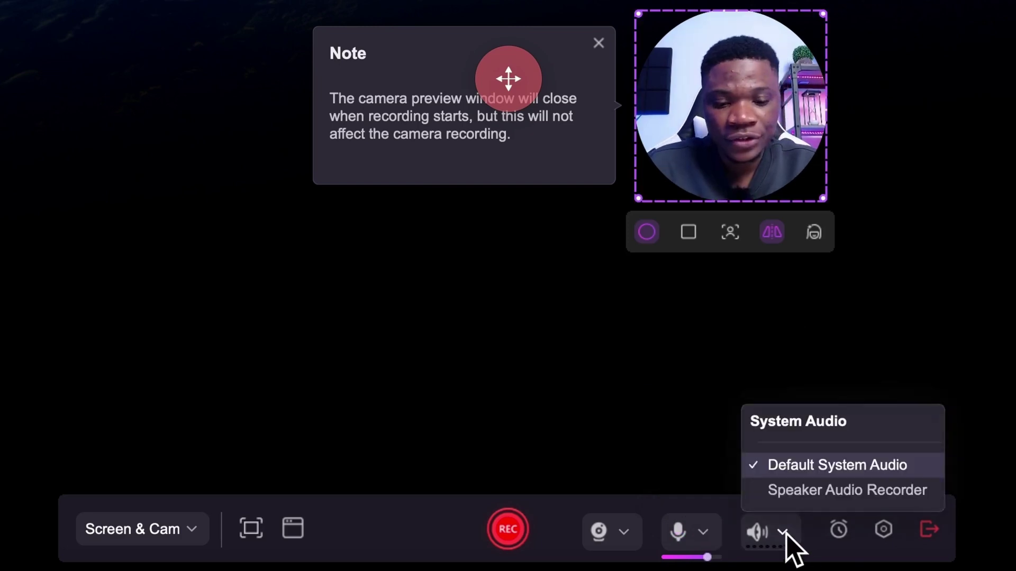
pyautogui.click(870, 463)
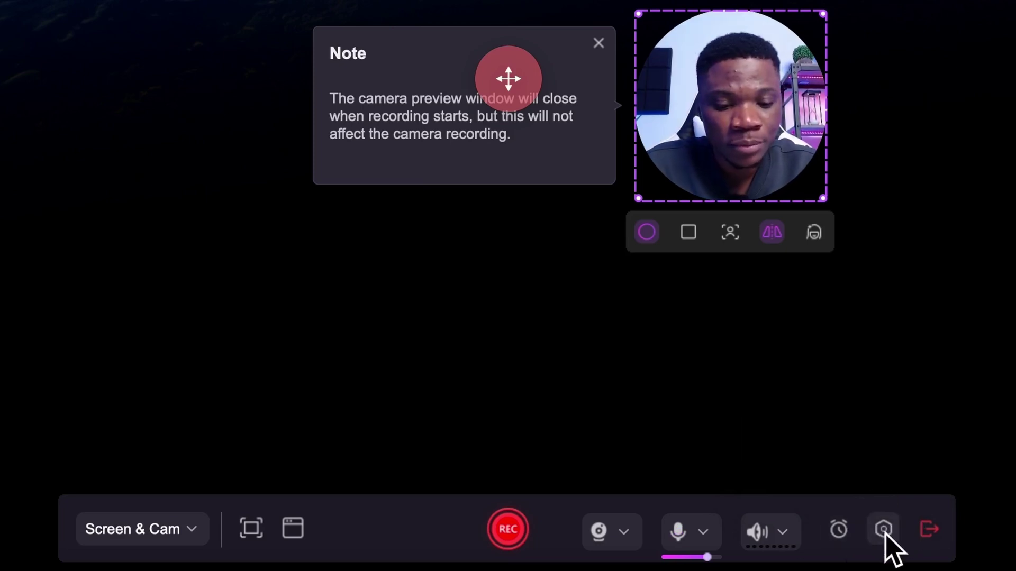
pyautogui.click(884, 532)
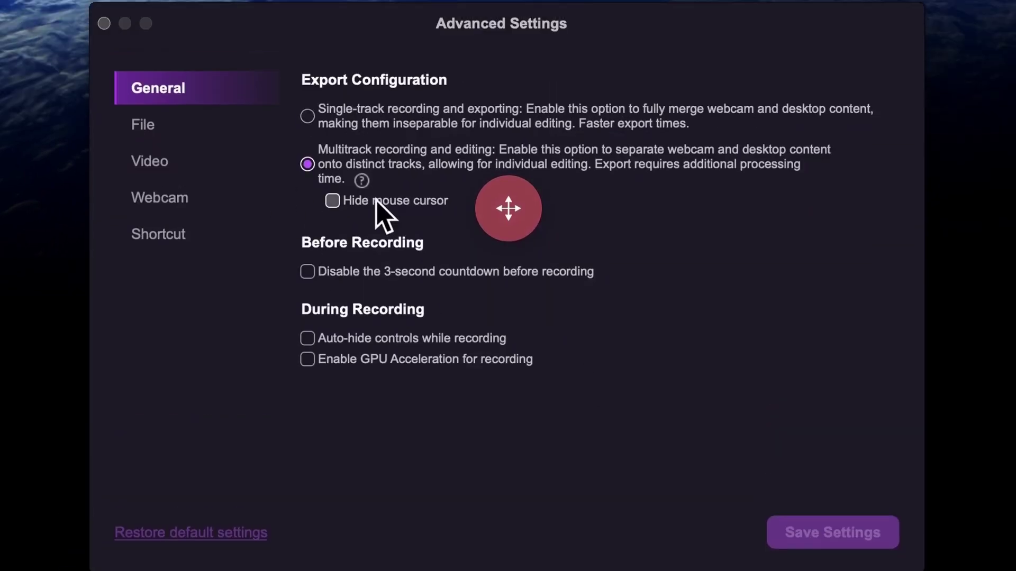
pyautogui.moveTo(361, 180)
pyautogui.click(308, 116)
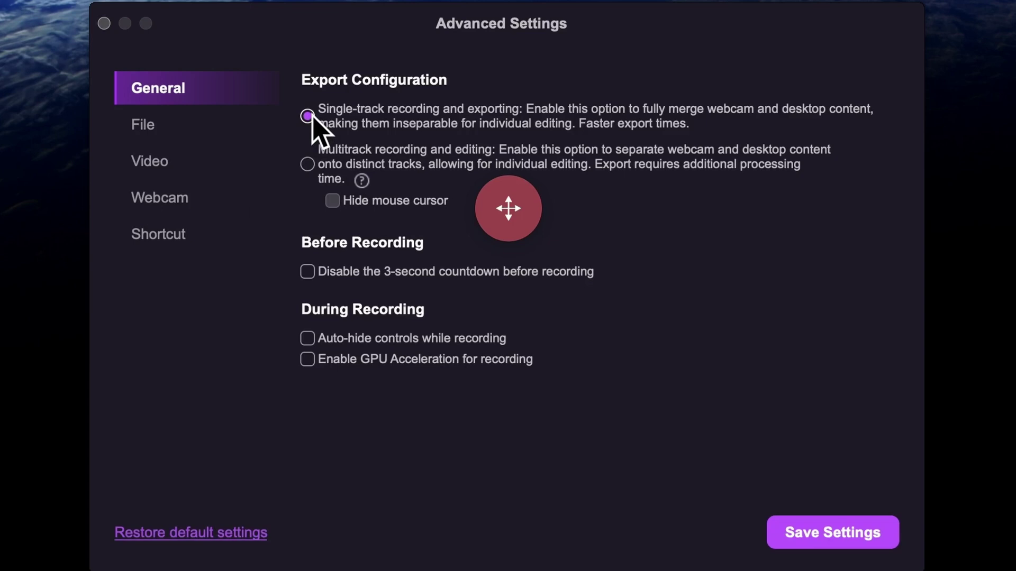
pyautogui.click(307, 164)
pyautogui.click(233, 132)
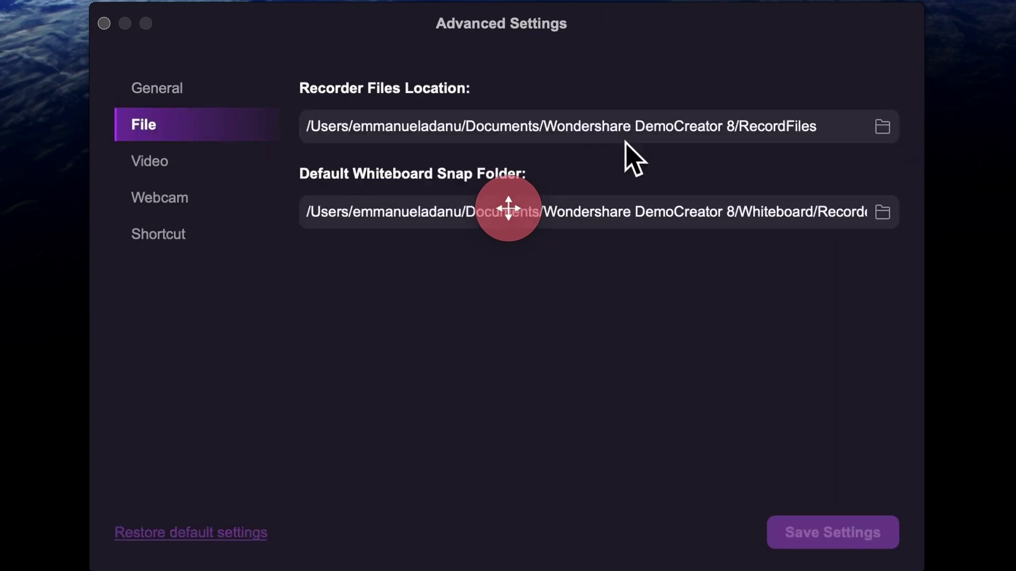
pyautogui.click(200, 168)
pyautogui.click(685, 98)
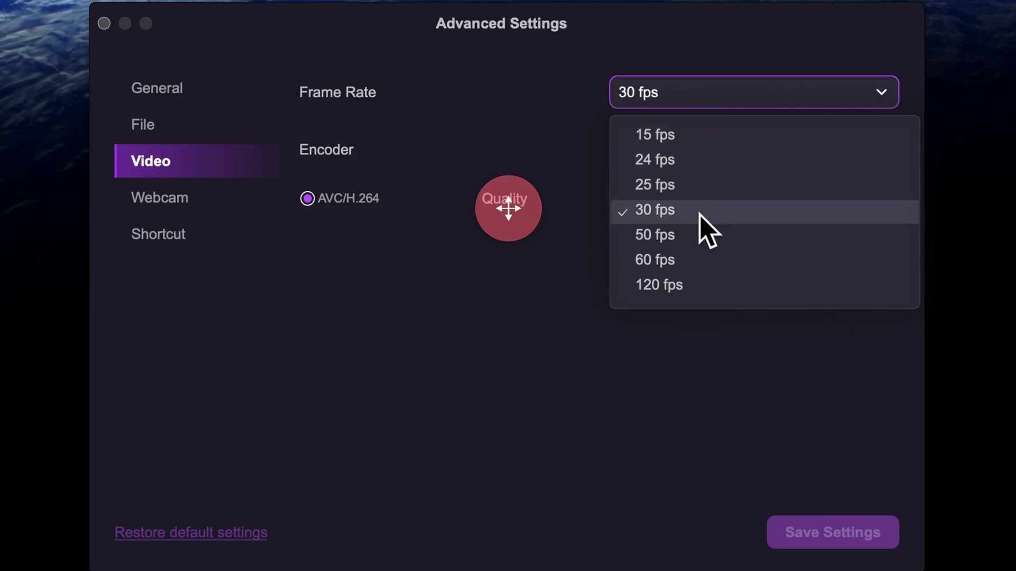
pyautogui.click(699, 159)
pyautogui.click(715, 95)
pyautogui.click(727, 208)
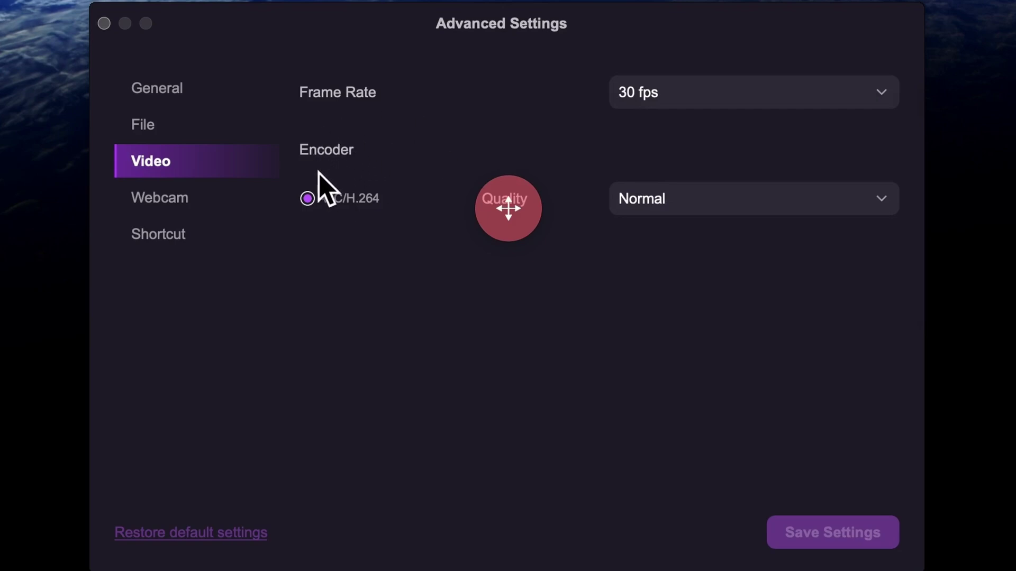
pyautogui.click(697, 204)
pyautogui.click(188, 211)
pyautogui.click(182, 204)
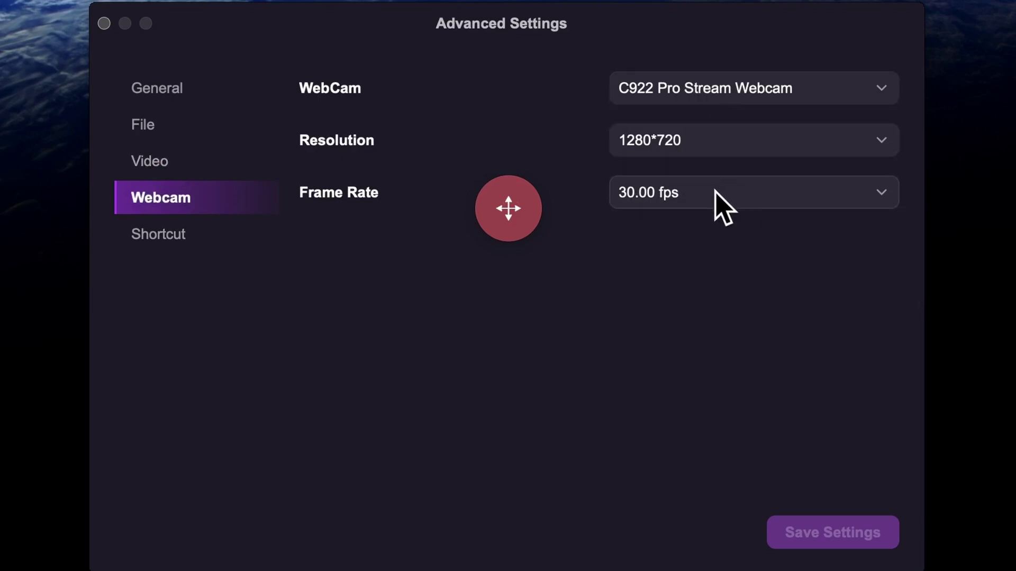
pyautogui.click(125, 230)
pyautogui.click(104, 23)
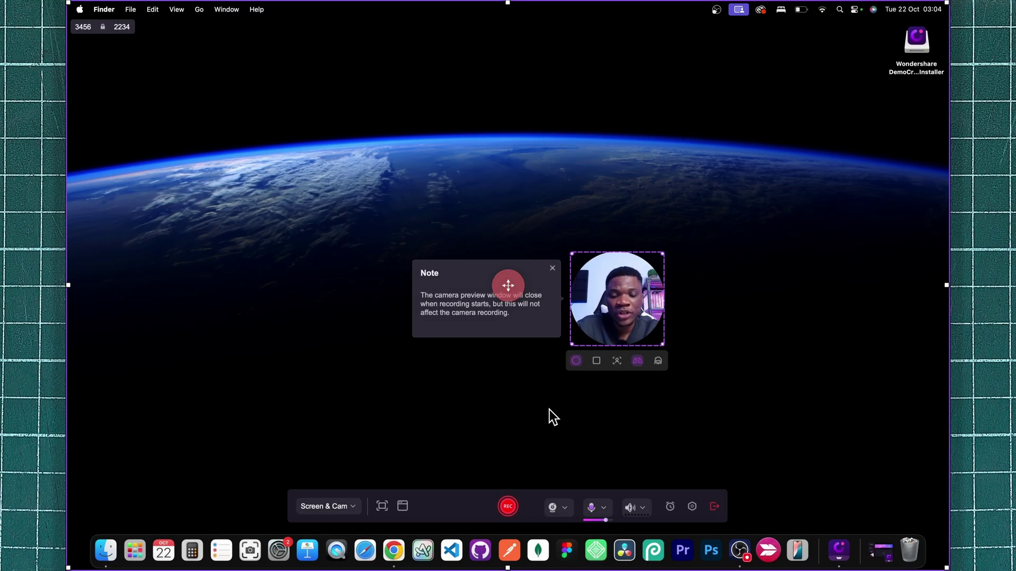
# Make the webcam preview a circle with Background removal and Mirror on, placed bottom-right
pyautogui.moveTo(643, 296); pyautogui.dragTo(601, 236)
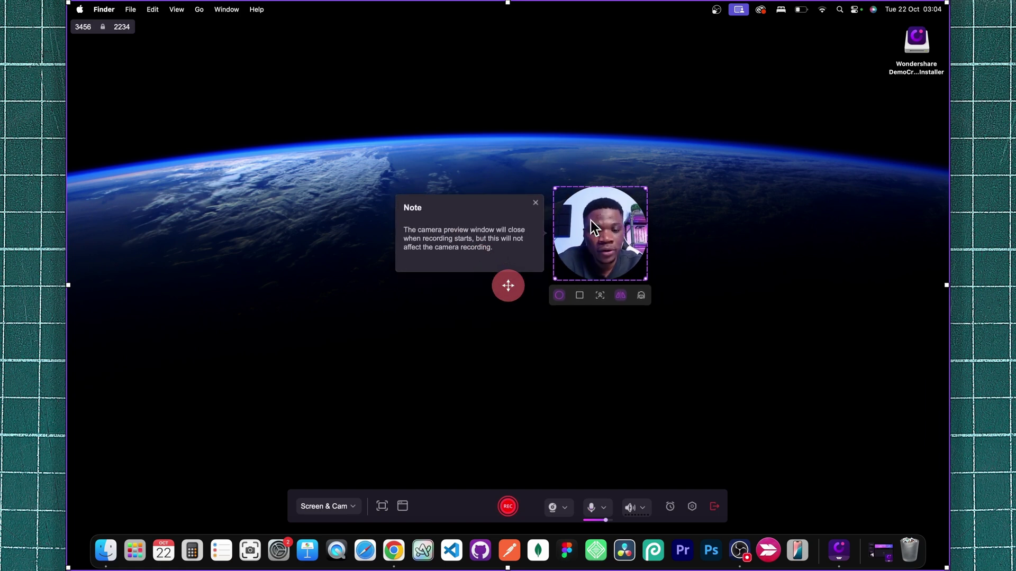
pyautogui.click(581, 297)
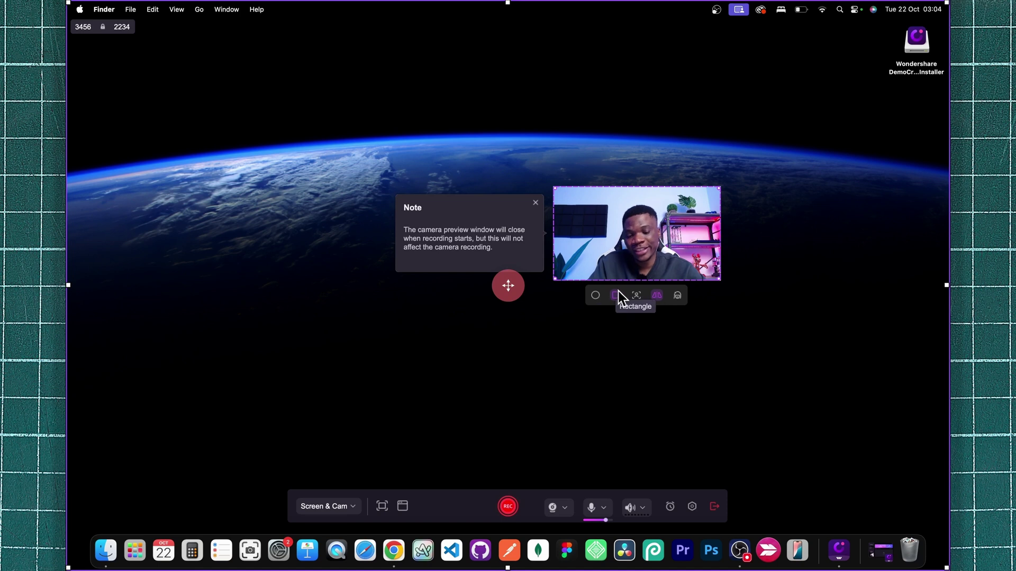
pyautogui.click(596, 296)
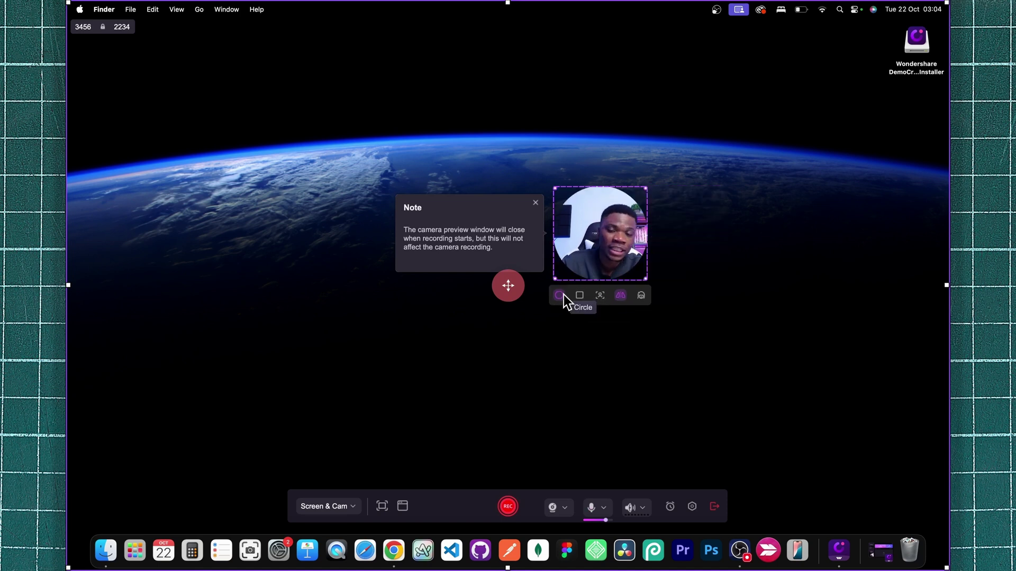
pyautogui.click(600, 294)
pyautogui.click(707, 267)
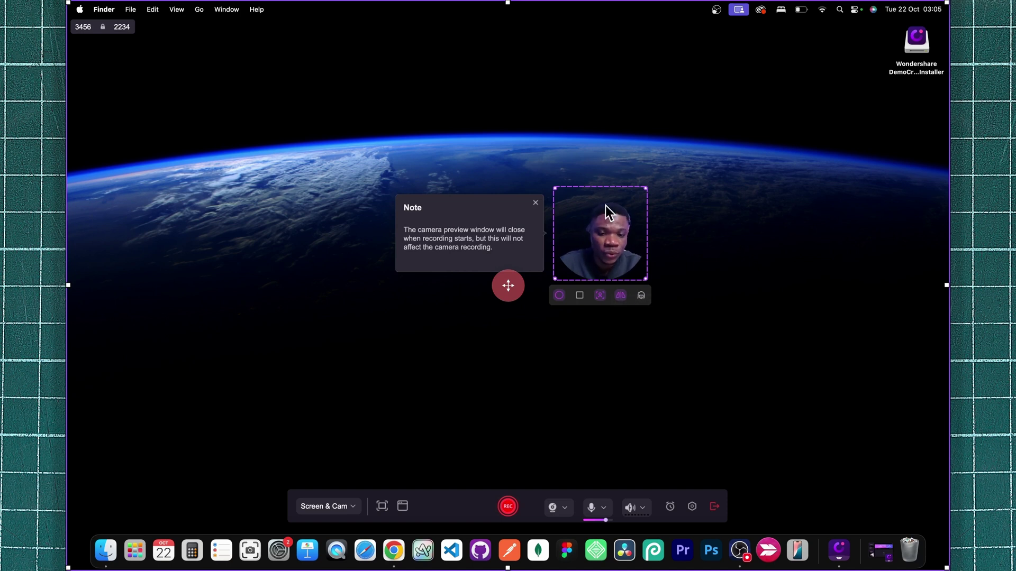
pyautogui.click(621, 295)
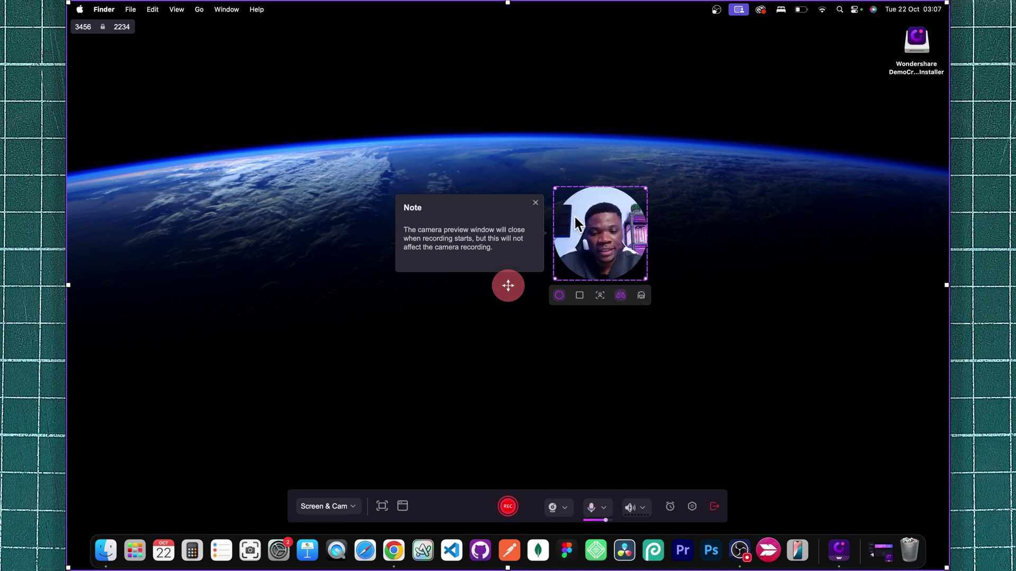
pyautogui.moveTo(572, 211); pyautogui.dragTo(883, 457)
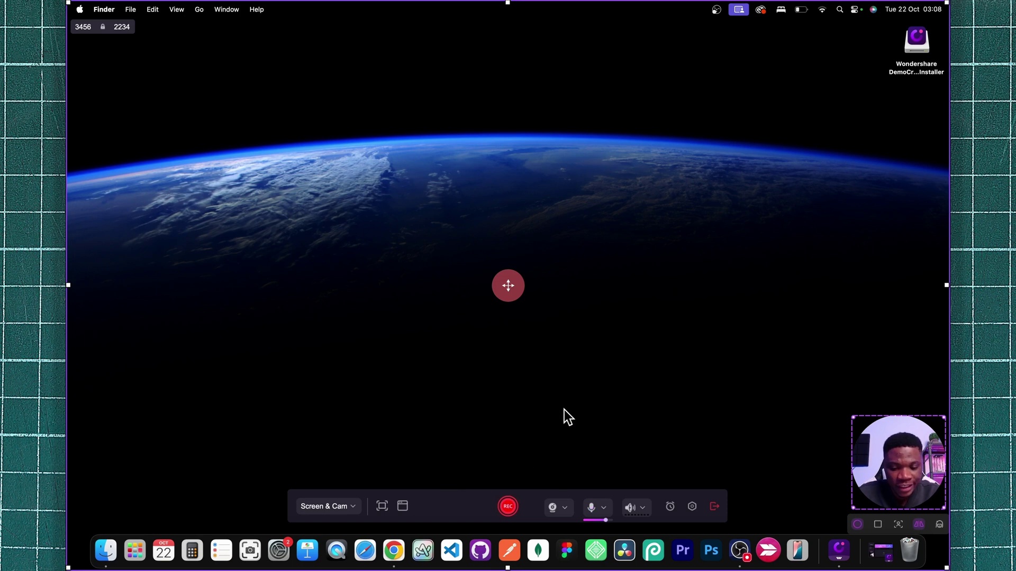
# Start recording on the Google Slides deck in Chrome and show the annotation toolbar
pyautogui.click(508, 507)
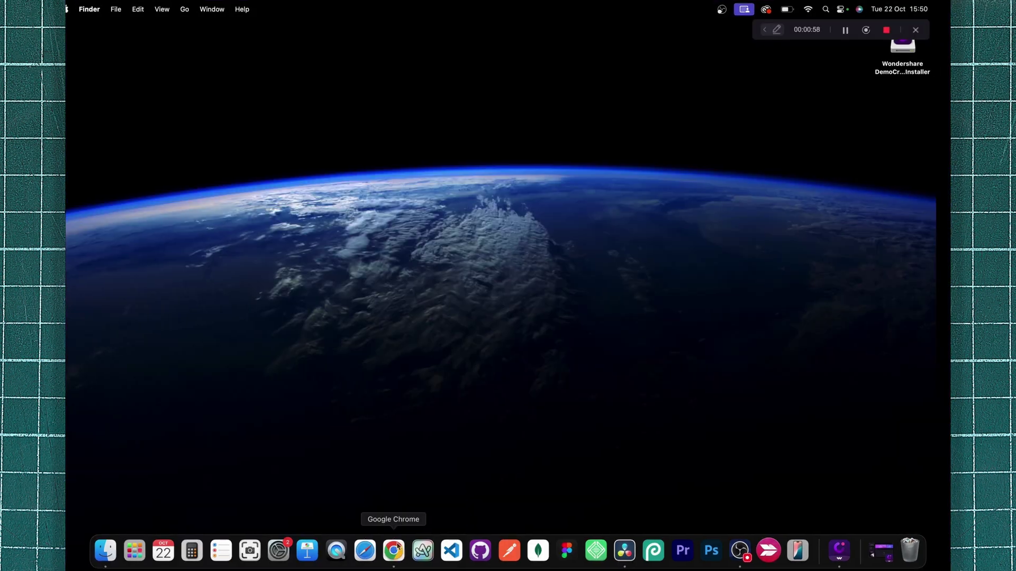
pyautogui.click(397, 543)
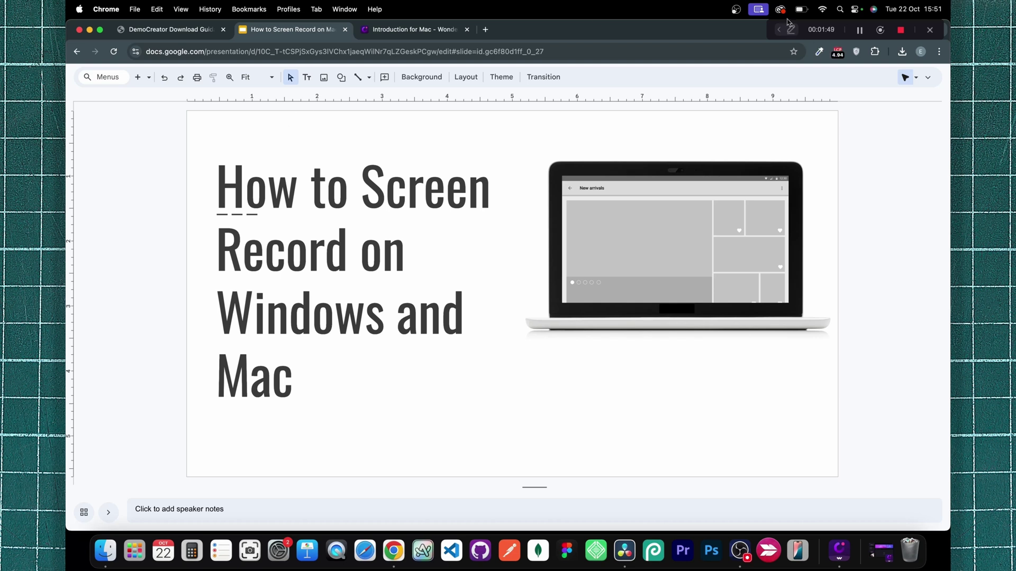
pyautogui.click(781, 33)
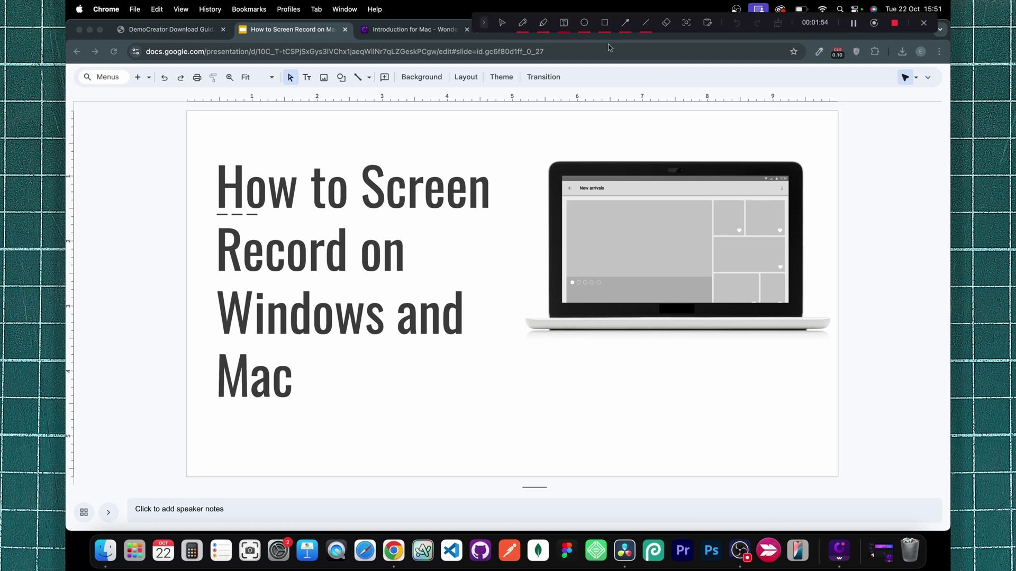
# Annotate the title slide with a yellow ellipse, green squiggle and underline, and red arrow
pyautogui.click(583, 23)
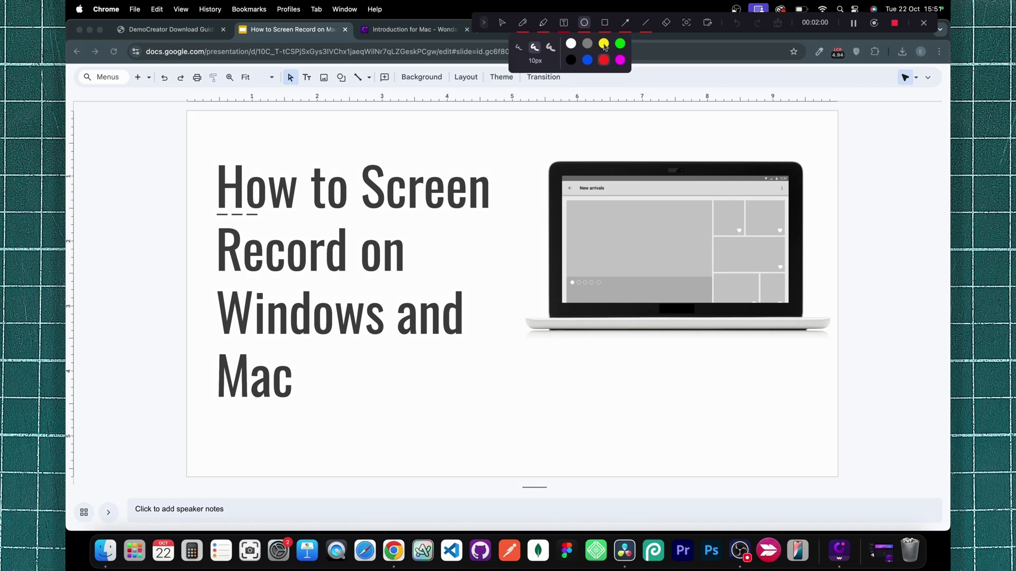
pyautogui.moveTo(521, 157); pyautogui.dragTo(803, 446)
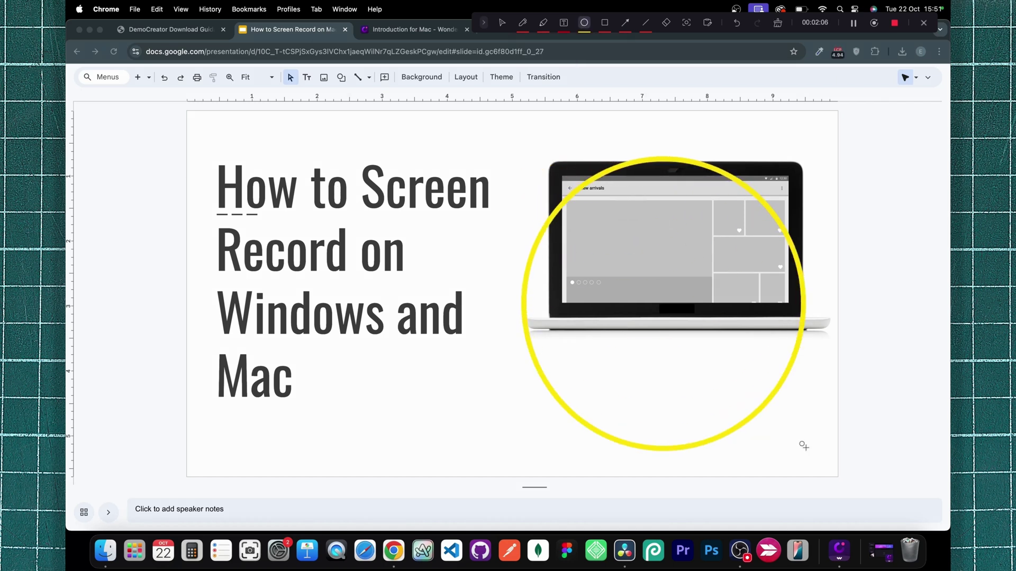
pyautogui.click(524, 26)
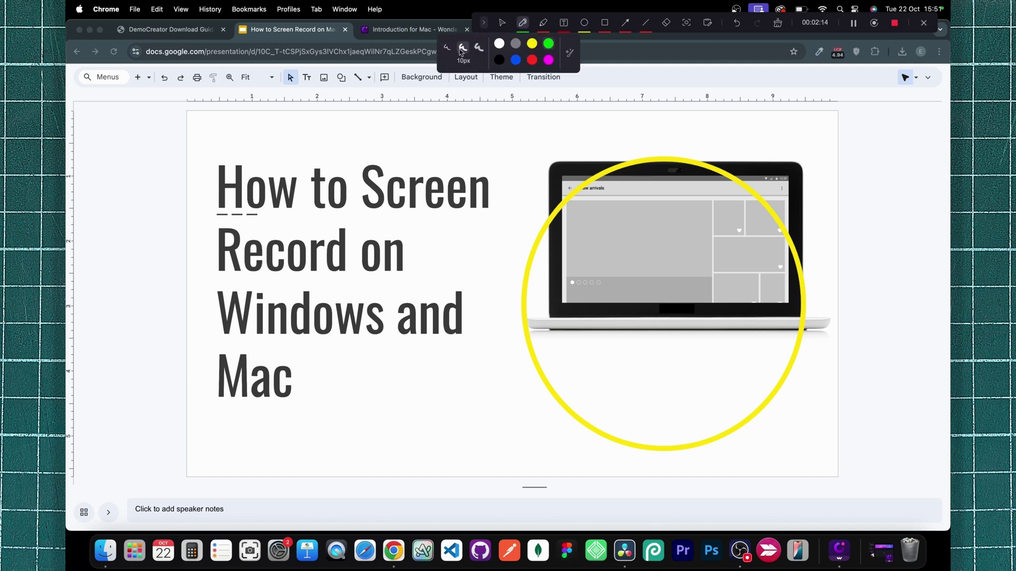
pyautogui.moveTo(384, 137); pyautogui.dragTo(430, 151)
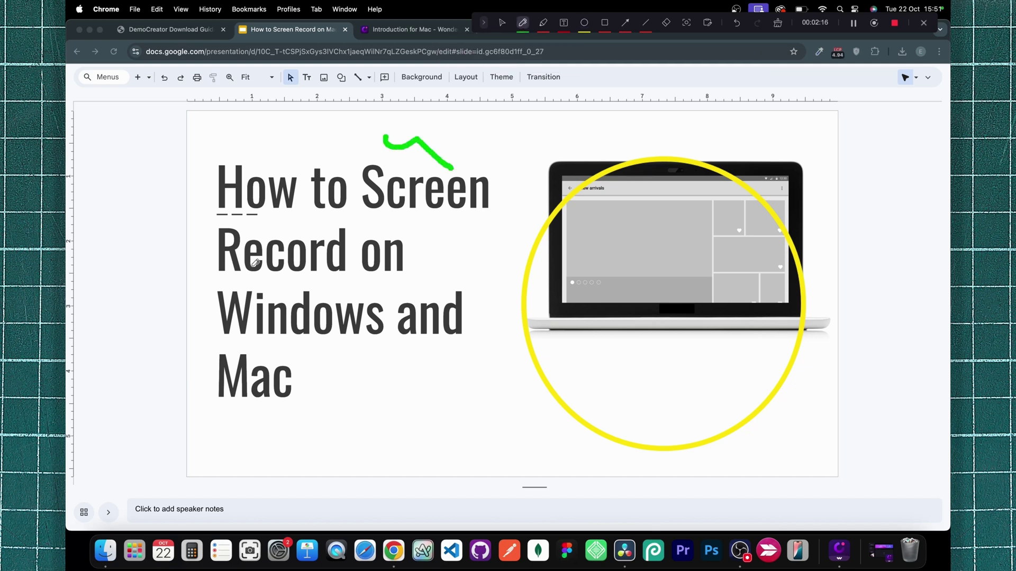
pyautogui.moveTo(222, 278); pyautogui.dragTo(404, 282)
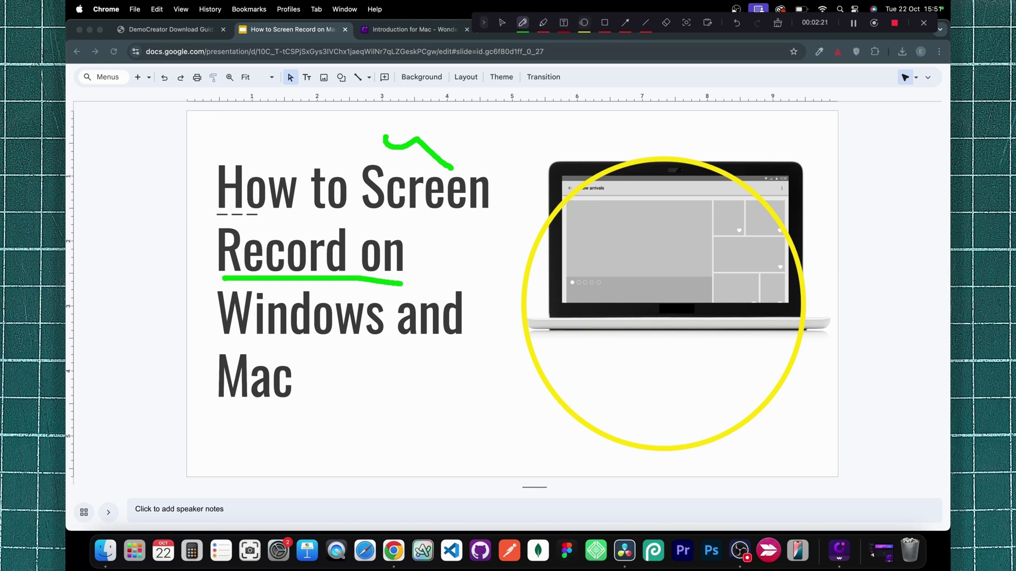
pyautogui.click(626, 24)
pyautogui.moveTo(201, 270); pyautogui.dragTo(115, 94)
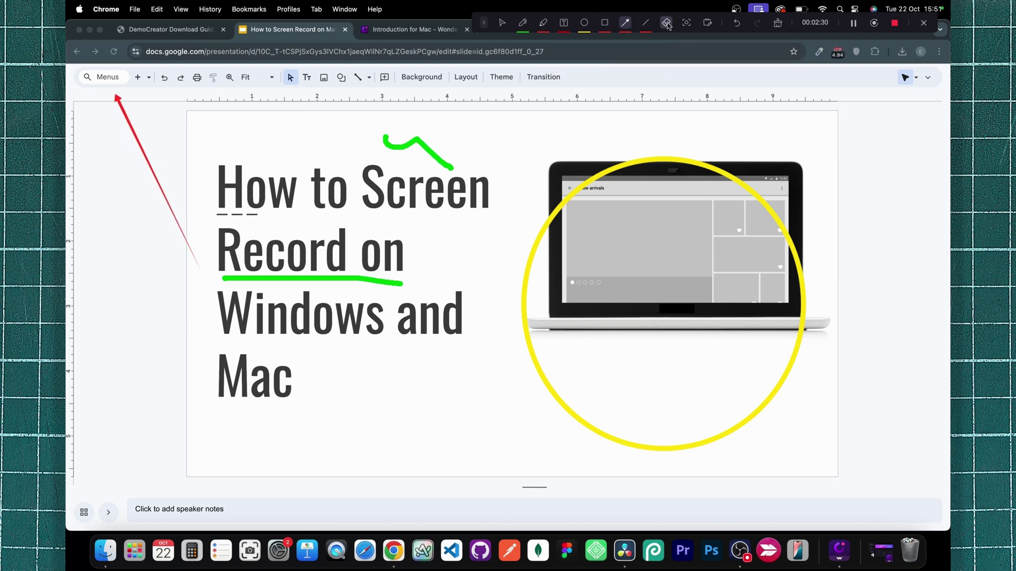
# Erase the squiggle, arrow, underline and yellow circle from the slide
pyautogui.click(424, 144)
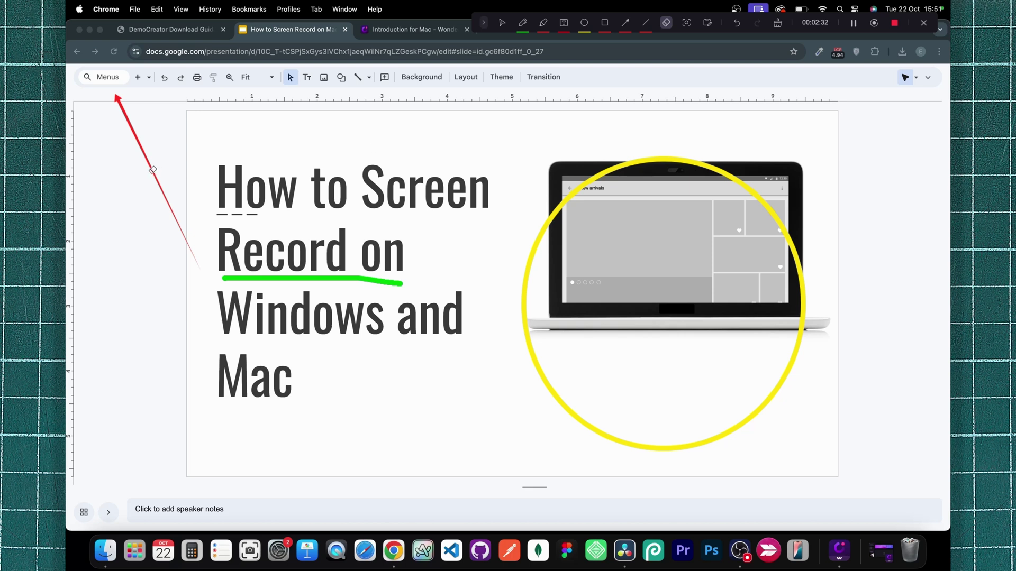
pyautogui.click(154, 162)
pyautogui.click(299, 274)
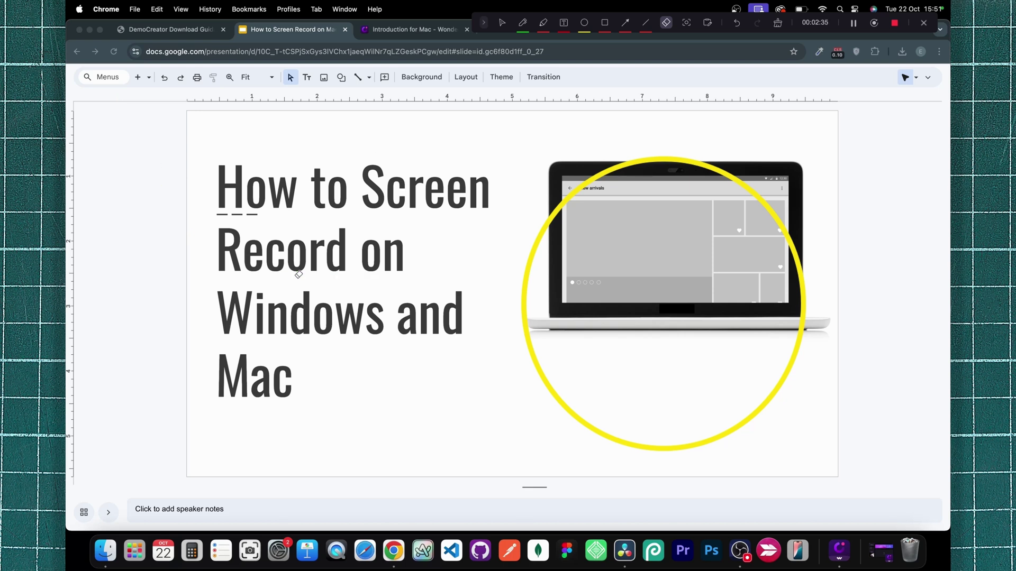
pyautogui.click(521, 250)
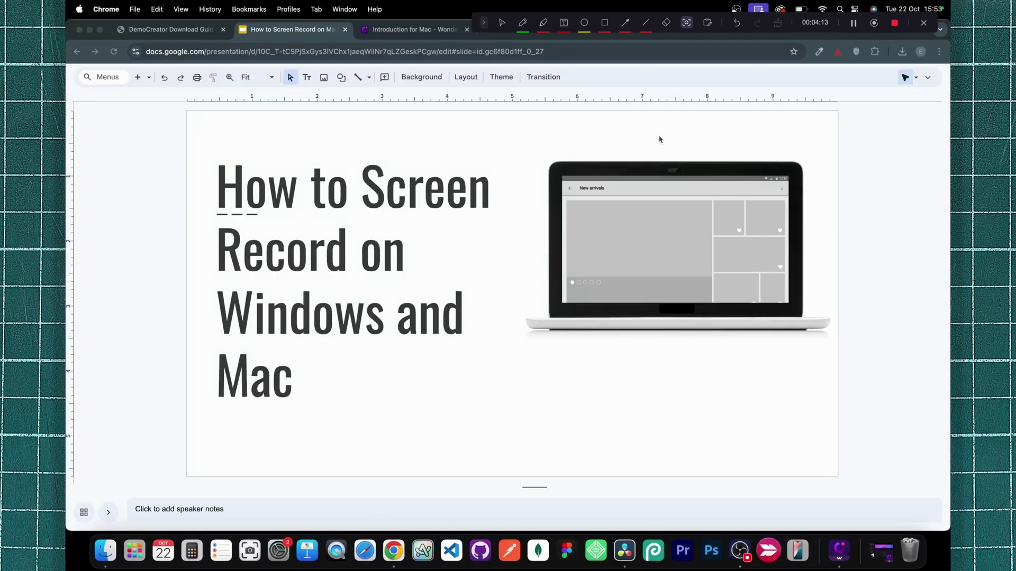
# Draw two red rectangles on a blank whiteboard over the slides
pyautogui.click(708, 24)
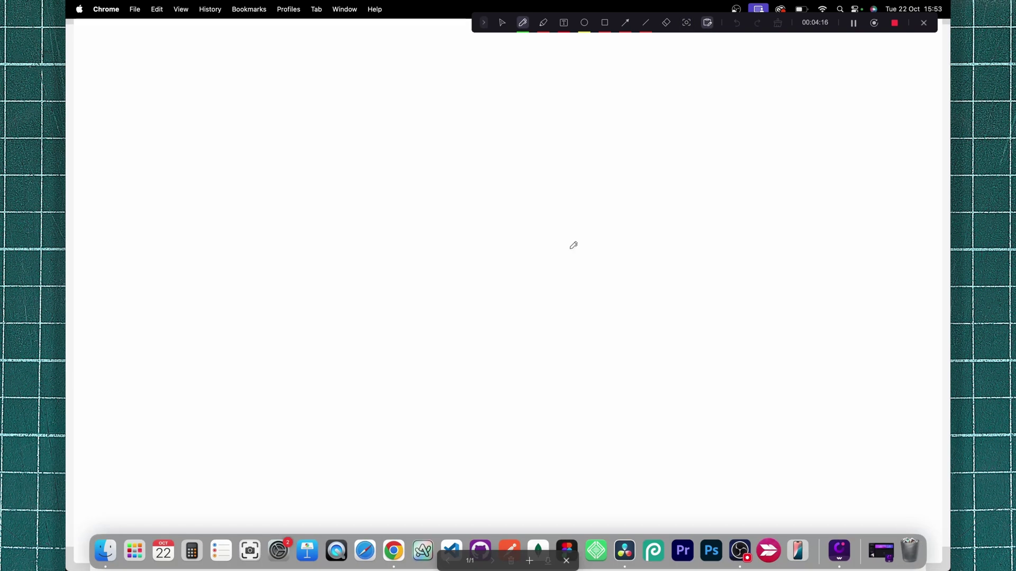
pyautogui.click(604, 22)
pyautogui.moveTo(204, 140); pyautogui.dragTo(340, 242)
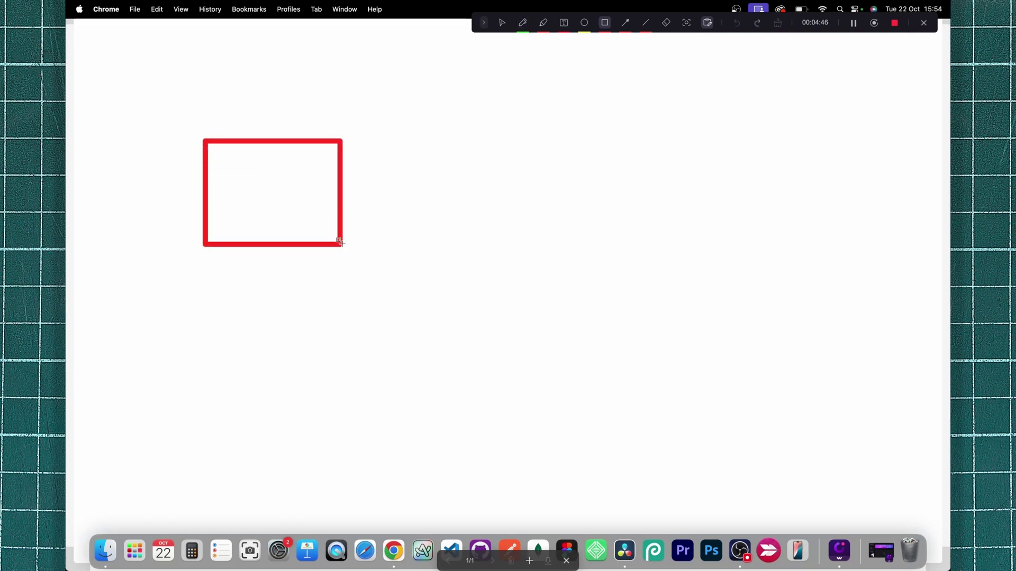
pyautogui.moveTo(412, 183); pyautogui.dragTo(544, 284)
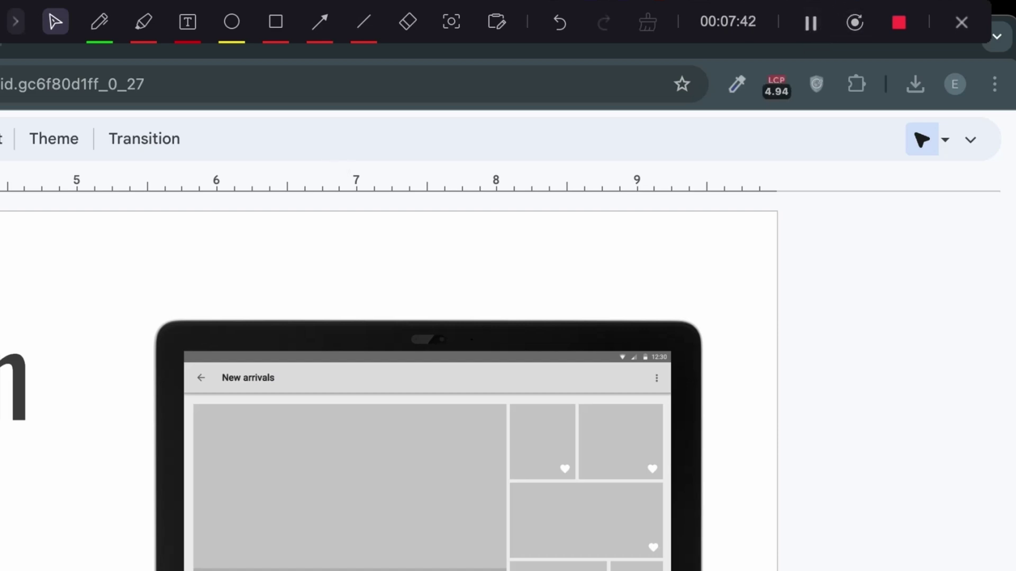
# Pause, then stop the recording so it opens in the editor
pyautogui.click(810, 23)
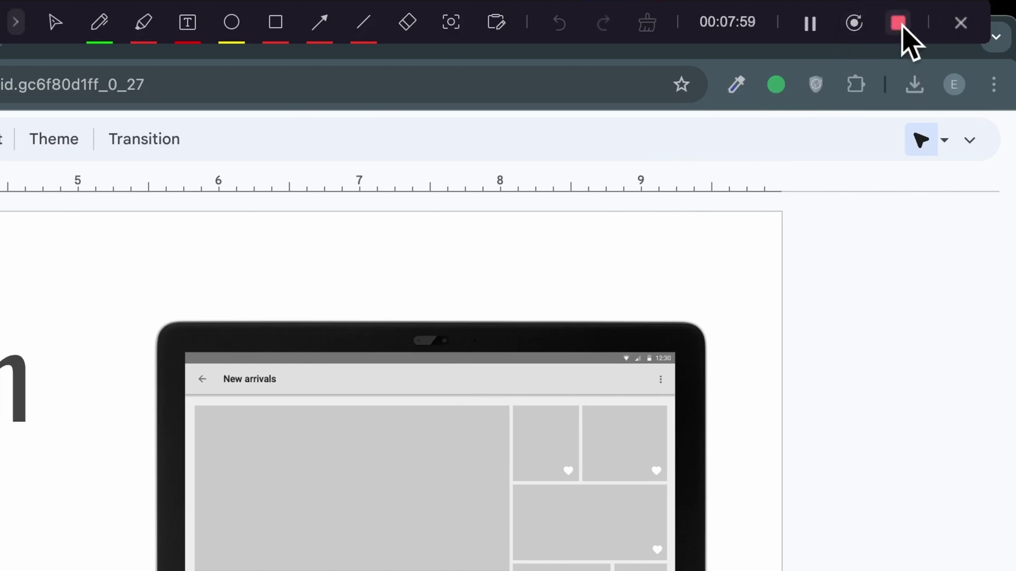
pyautogui.click(902, 28)
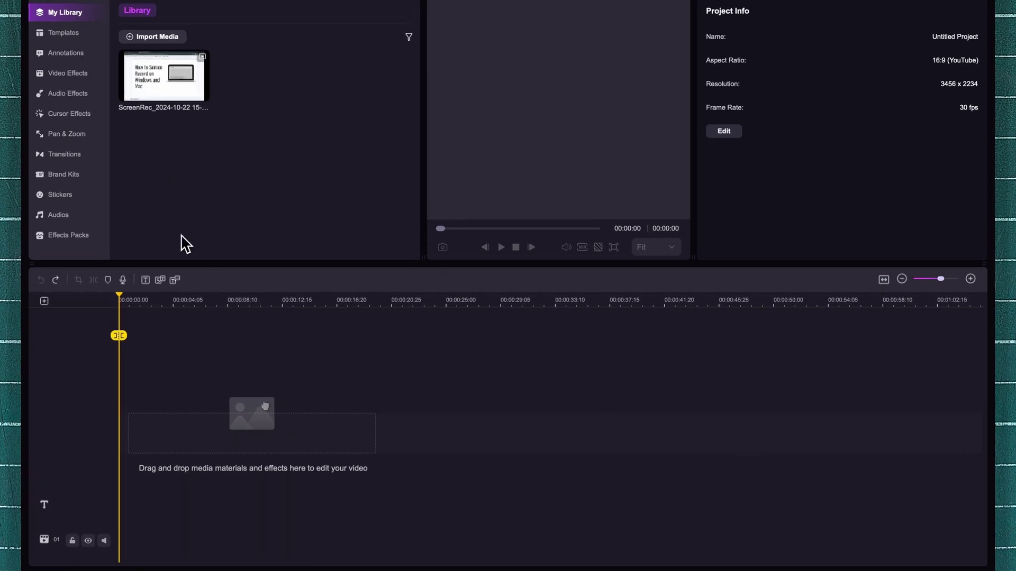
# Add the recorded clip to the timeline, zoom out, and set the playhead to 00:00:24
pyautogui.moveTo(168, 76); pyautogui.dragTo(175, 449)
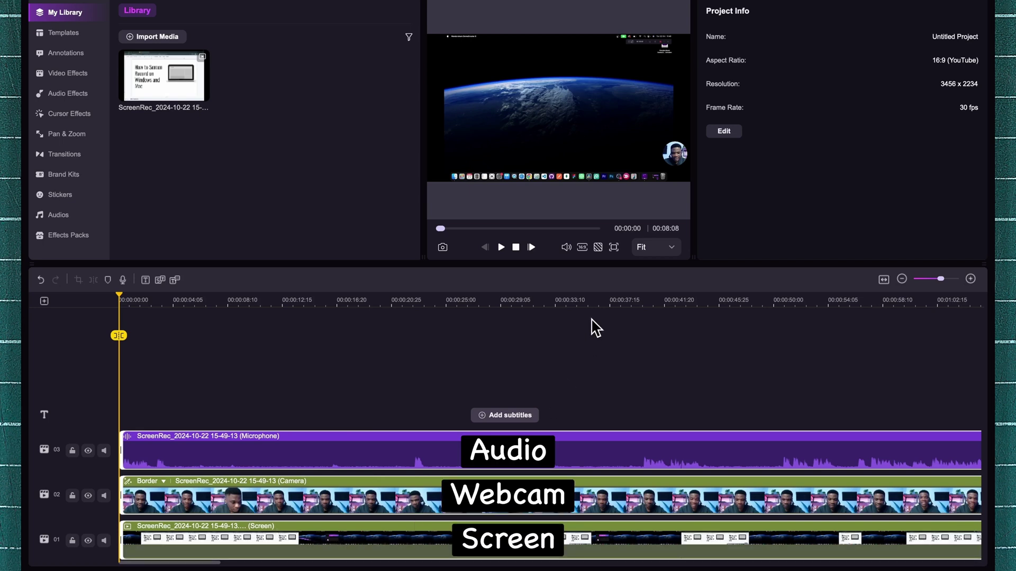
pyautogui.moveTo(597, 298); pyautogui.dragTo(494, 300)
pyautogui.click(324, 299)
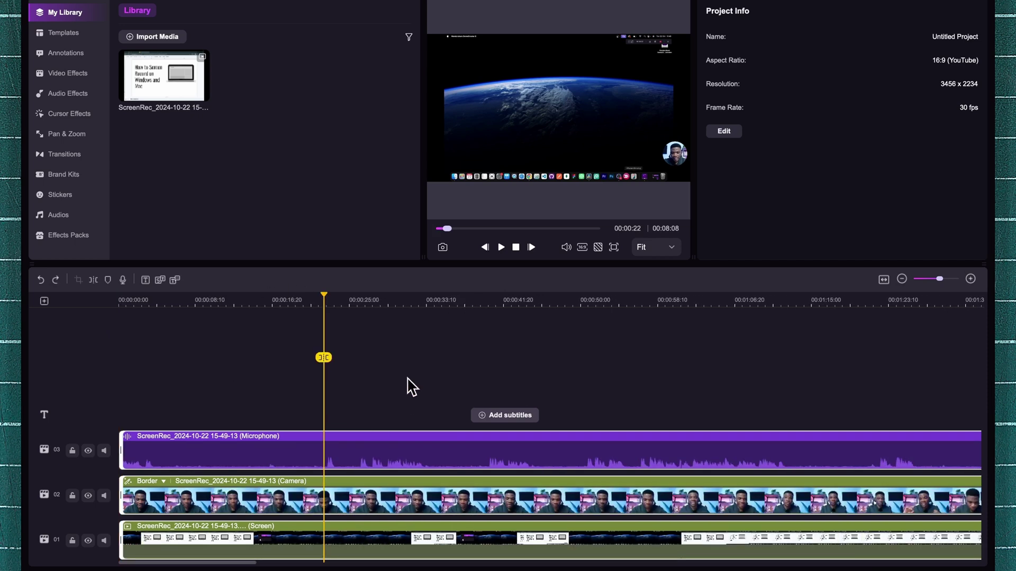
pyautogui.click(407, 410)
pyautogui.click(348, 310)
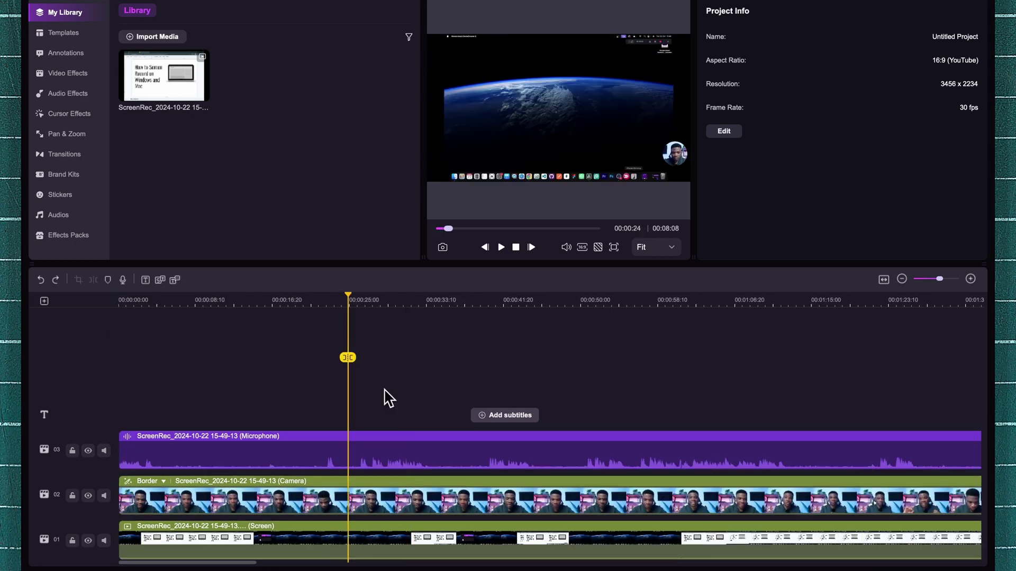
# Scale the webcam clip to 28% in the Video tab and widen the preview area
pyautogui.click(396, 492)
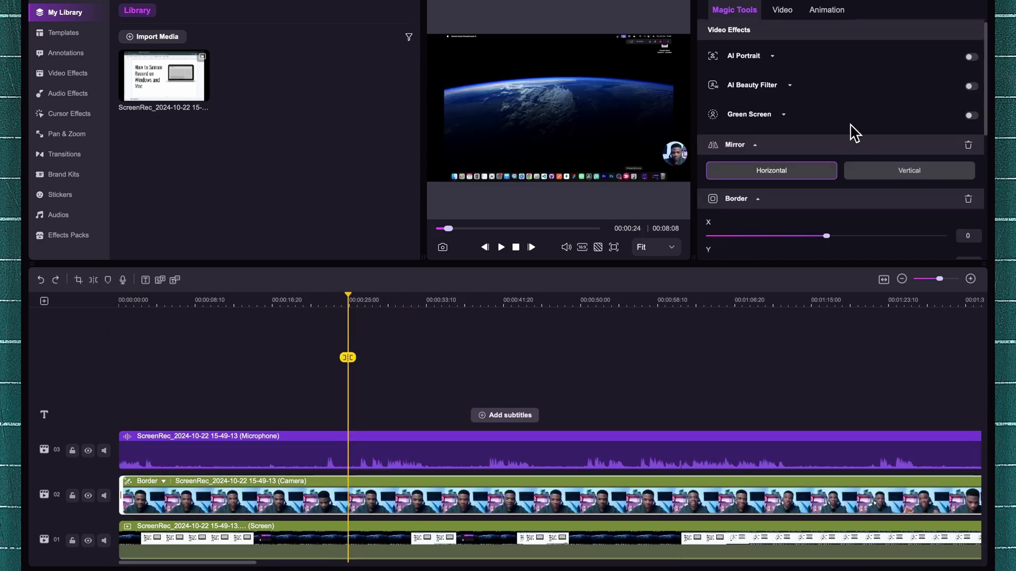
pyautogui.click(782, 10)
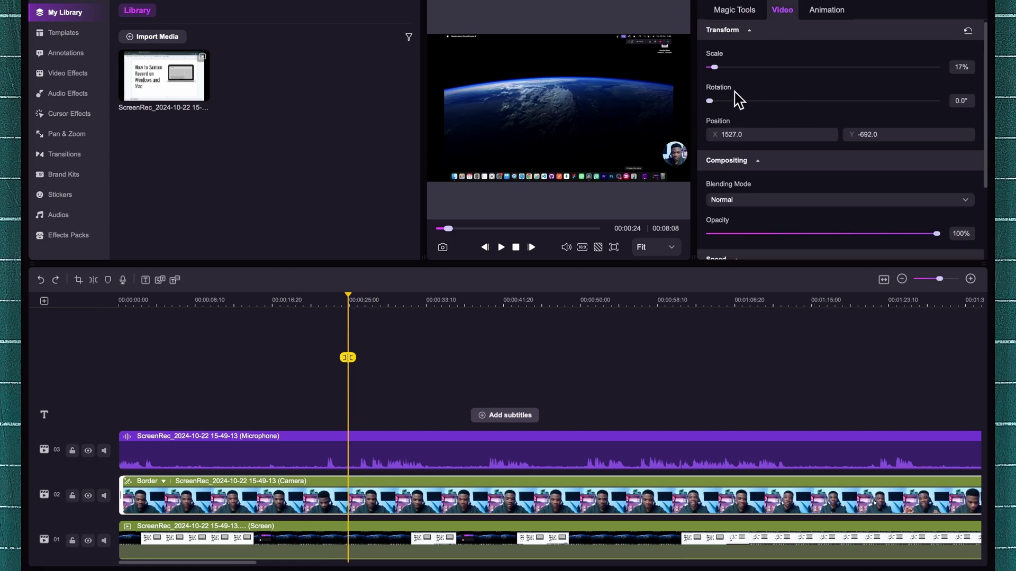
pyautogui.moveTo(714, 67)
pyautogui.mouseDown()
pyautogui.moveTo(736, 68)
pyautogui.moveTo(720, 67)
pyautogui.mouseUp()
pyautogui.moveTo(426, 174); pyautogui.dragTo(339, 180)
pyautogui.moveTo(696, 154); pyautogui.dragTo(708, 155)
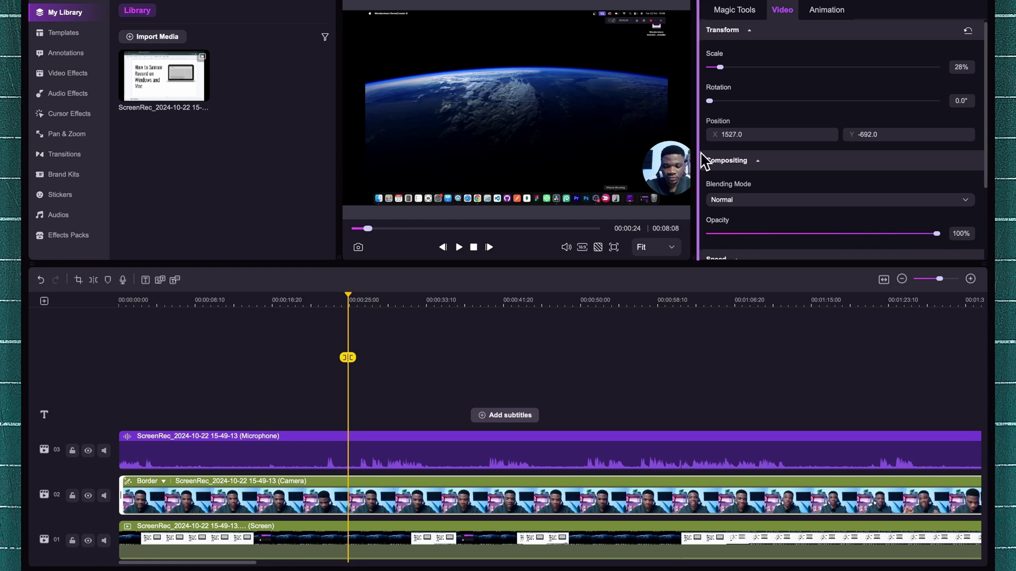
pyautogui.click(357, 324)
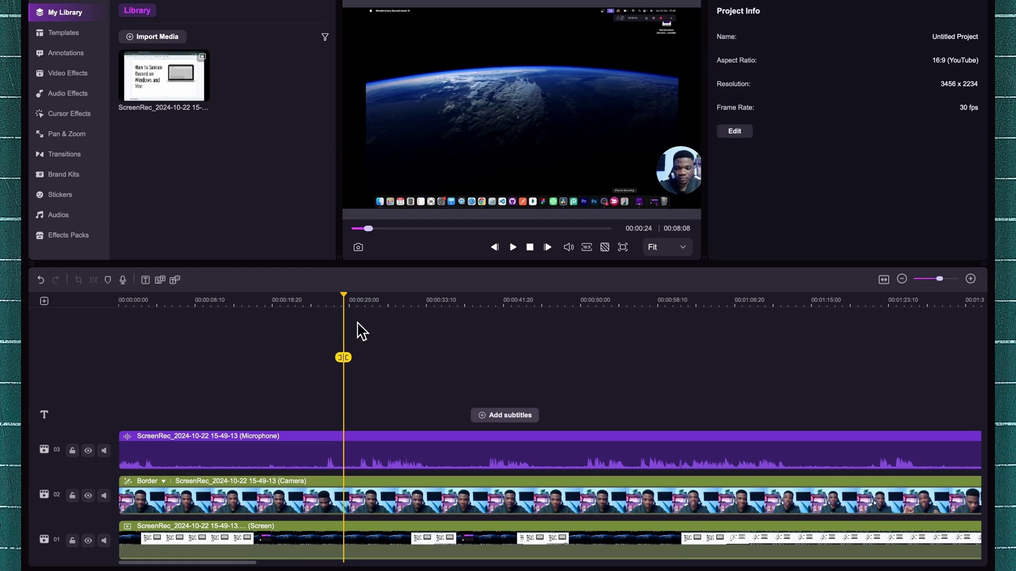
# Split the clips at 25 seconds and ripple-delete the opening pieces on all three tracks
pyautogui.click(371, 450)
pyautogui.press('s')
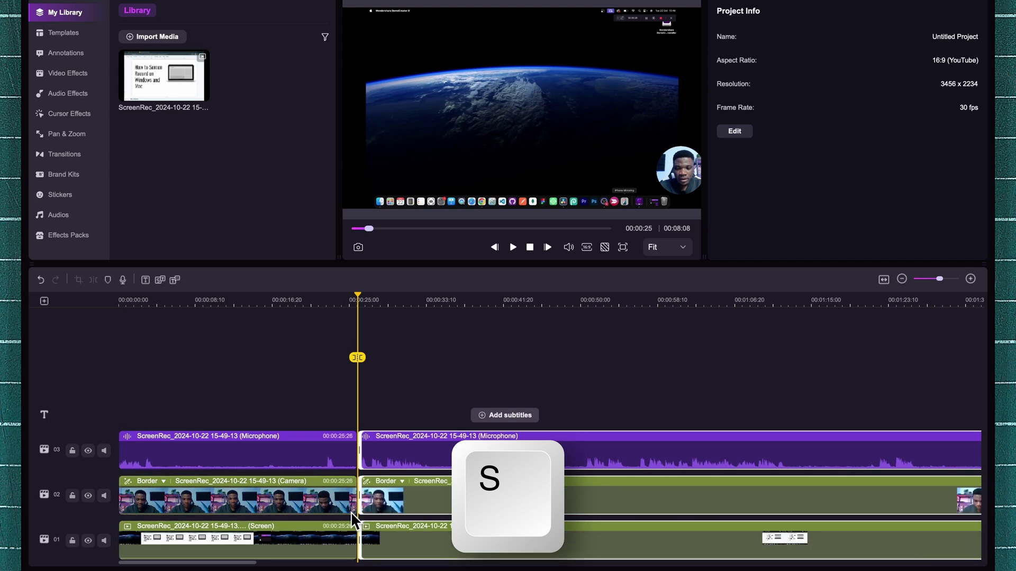
pyautogui.moveTo(306, 409); pyautogui.dragTo(251, 537)
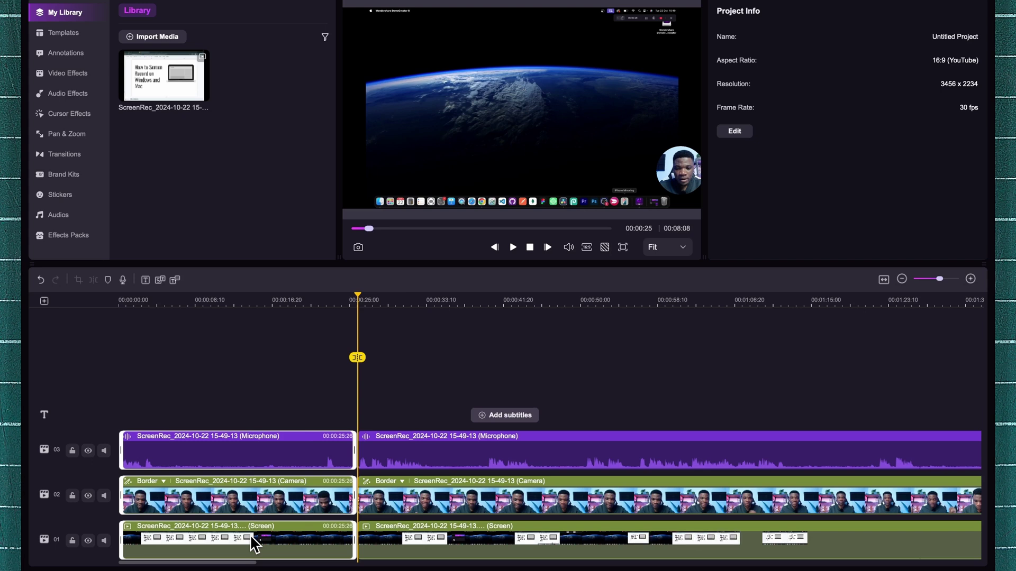
pyautogui.hotkey('shift', 'Delete')
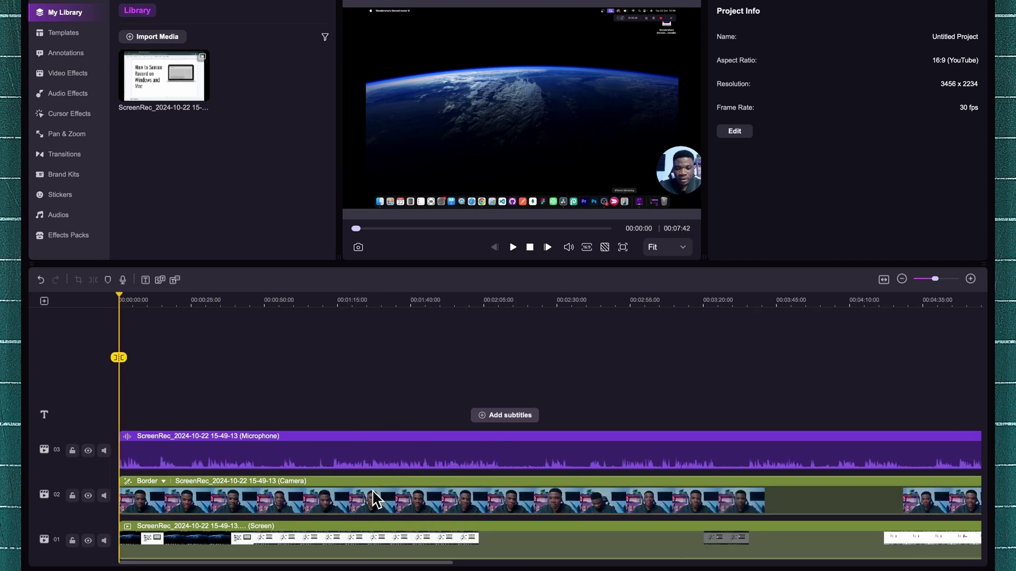
pyautogui.moveTo(356, 559); pyautogui.dragTo(671, 558)
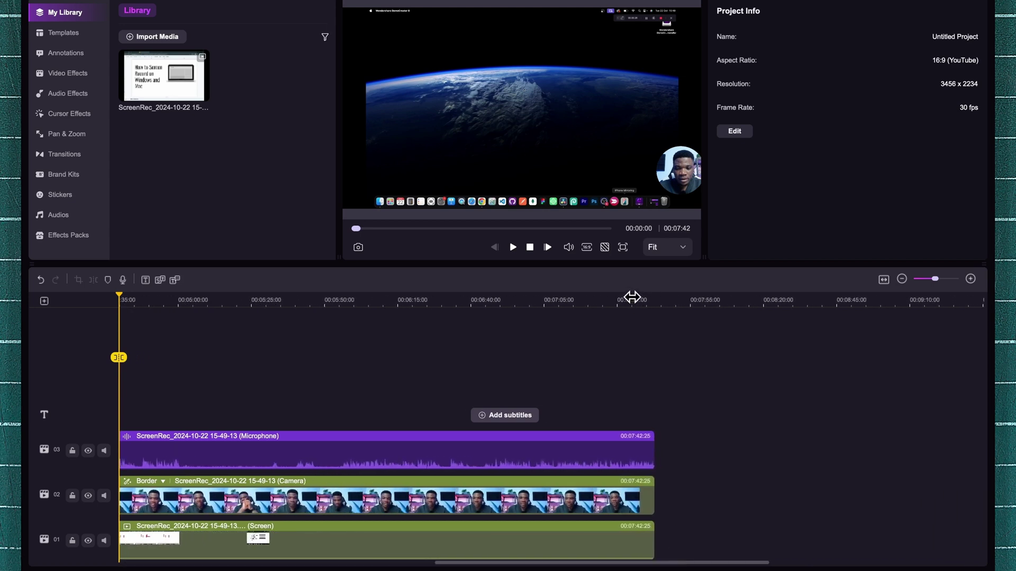
# Split the microphone, camera and screen clips at 7:21 and select the pieces after it
pyautogui.moveTo(635, 358); pyautogui.dragTo(592, 358)
pyautogui.click(604, 447)
pyautogui.keyDown('shift'); pyautogui.click(605, 489); pyautogui.keyUp('shift')
pyautogui.keyDown('shift'); pyautogui.click(612, 539); pyautogui.keyUp('shift')
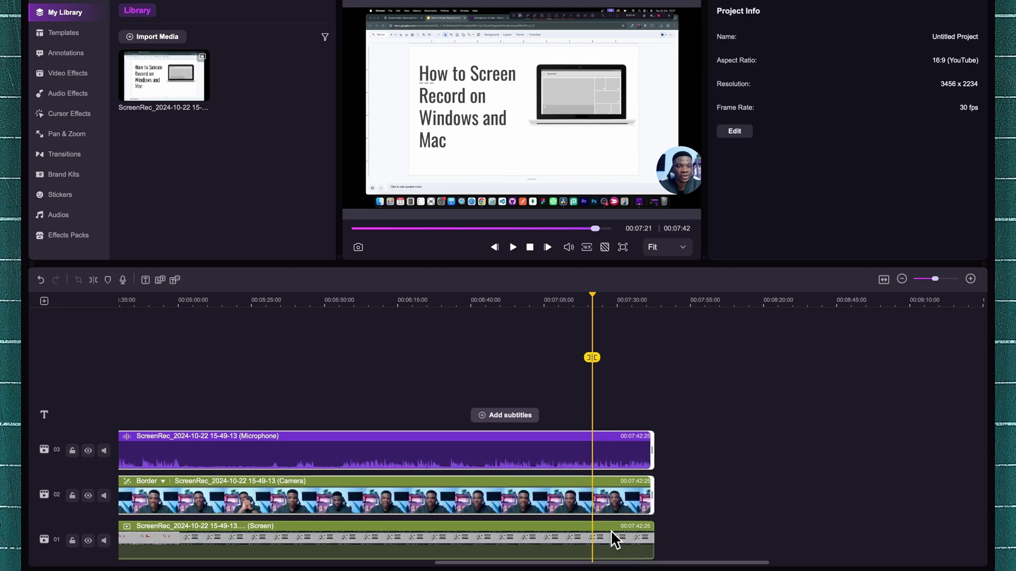
pyautogui.hotkey('ctrl', 'b')
pyautogui.moveTo(689, 430); pyautogui.dragTo(429, 538)
# Move a small clip piece to around 2:12 and return the playhead to 0:28
pyautogui.moveTo(526, 563); pyautogui.dragTo(573, 562)
pyautogui.moveTo(528, 537); pyautogui.dragTo(521, 496)
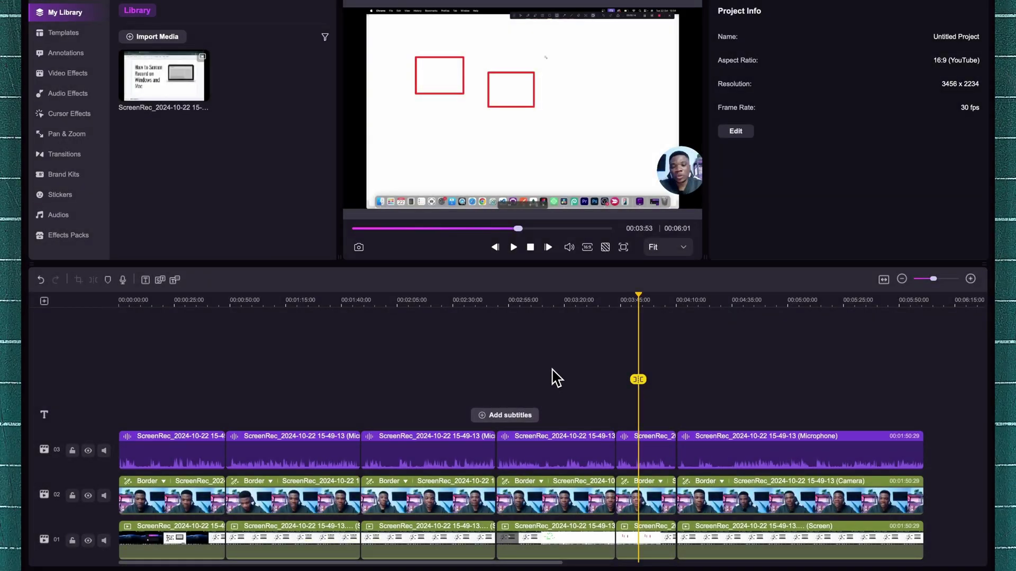
pyautogui.moveTo(641, 382); pyautogui.dragTo(182, 373)
# Select all microphone clips and turn on Normal Denoise and AI Voice Cleaner
pyautogui.moveTo(941, 456); pyautogui.dragTo(124, 448)
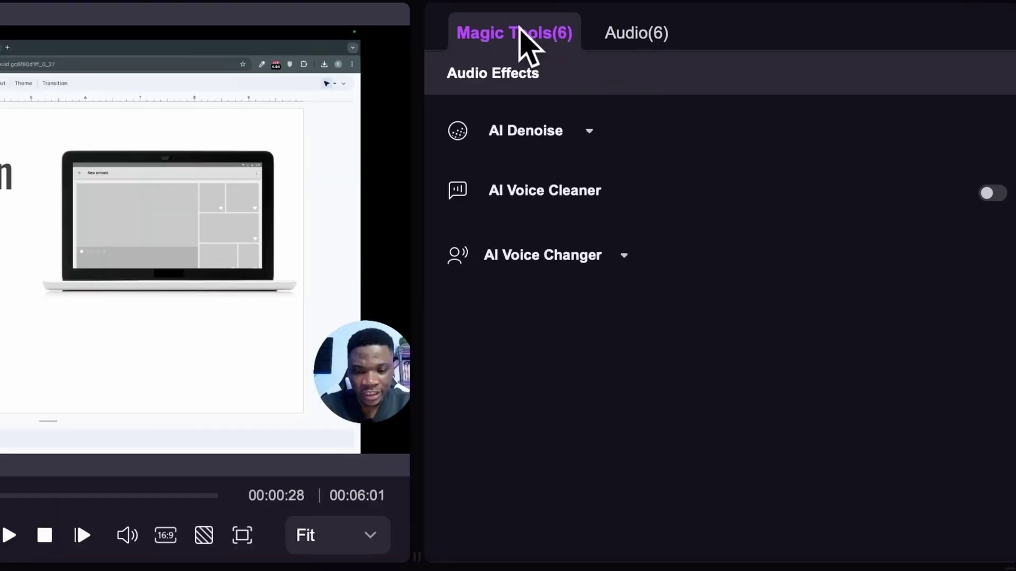
pyautogui.click(588, 130)
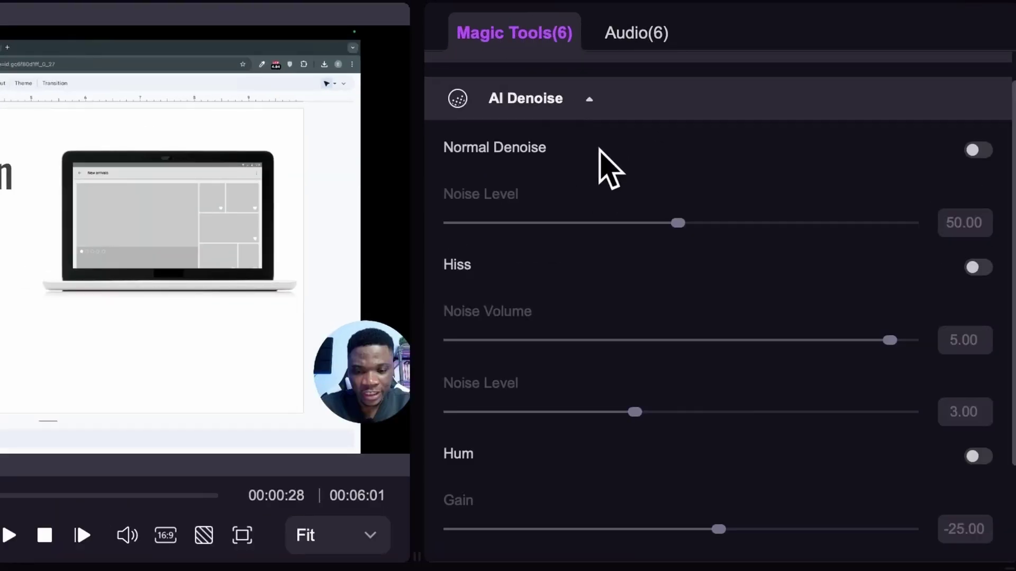
pyautogui.scroll(1, 651, 412)
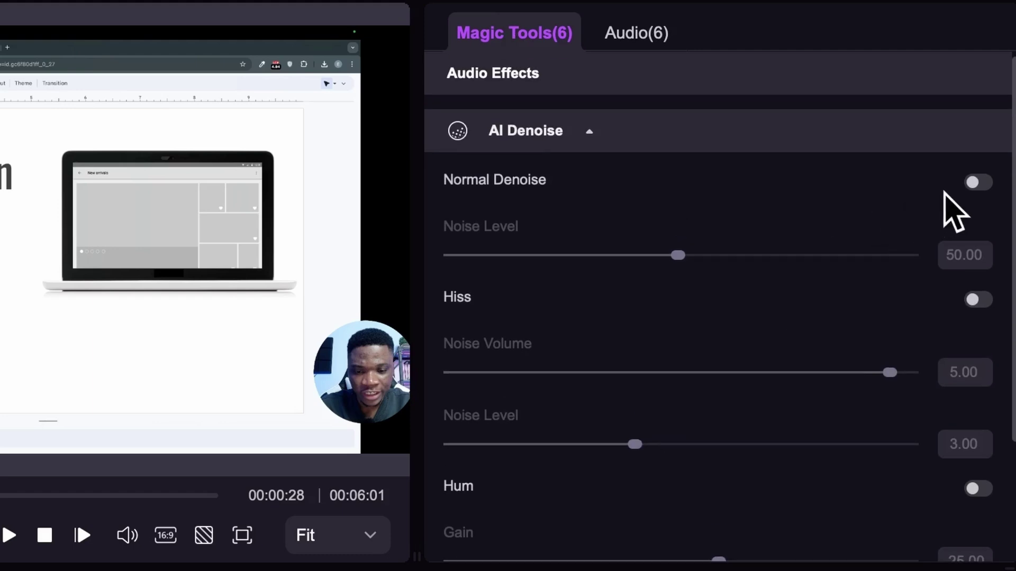
pyautogui.click(977, 182)
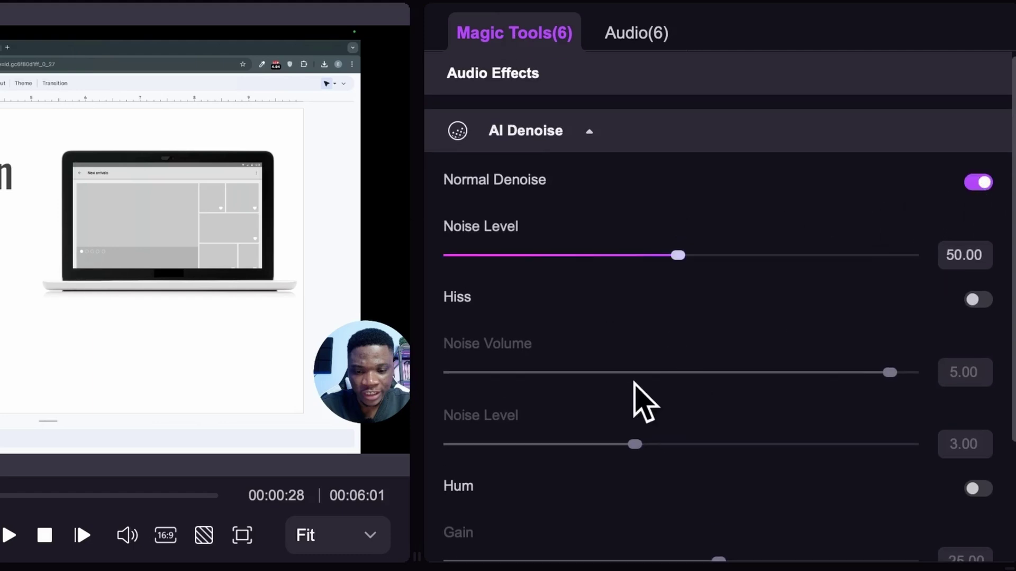
pyautogui.click(589, 132)
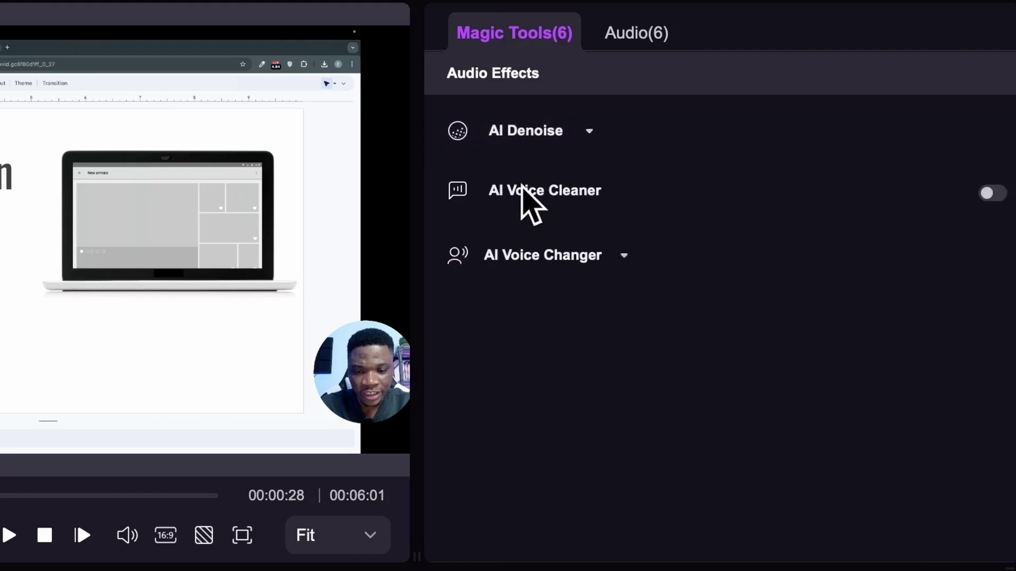
pyautogui.click(993, 193)
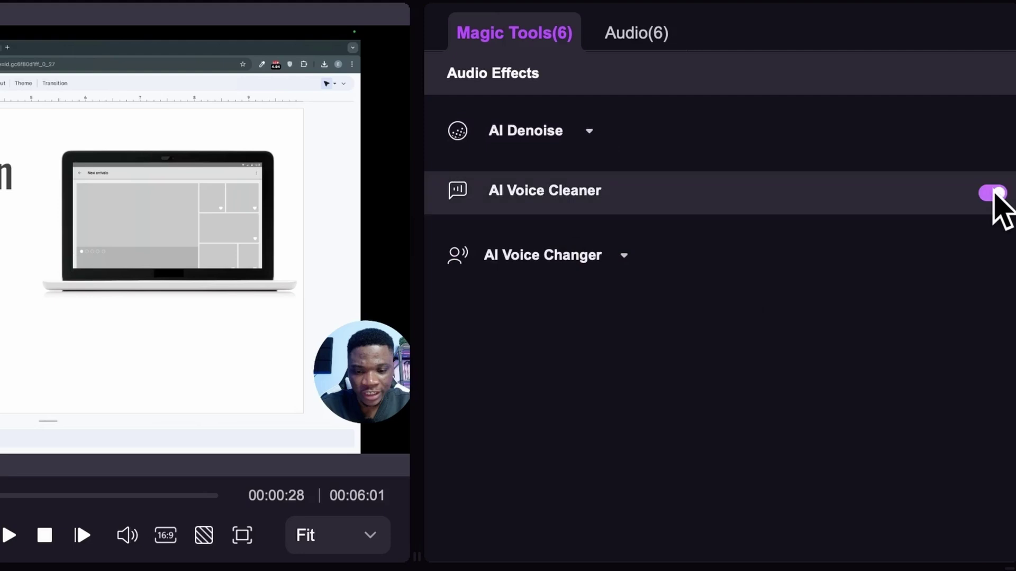
# Check the AI Voice Changer options, then move the playhead to 03:31
pyautogui.click(625, 257)
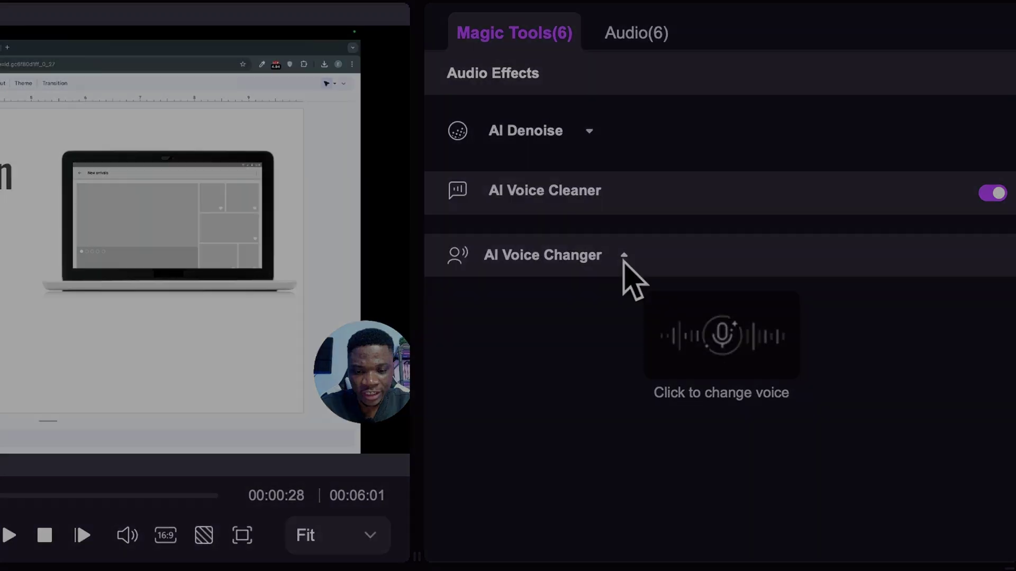
pyautogui.click(625, 256)
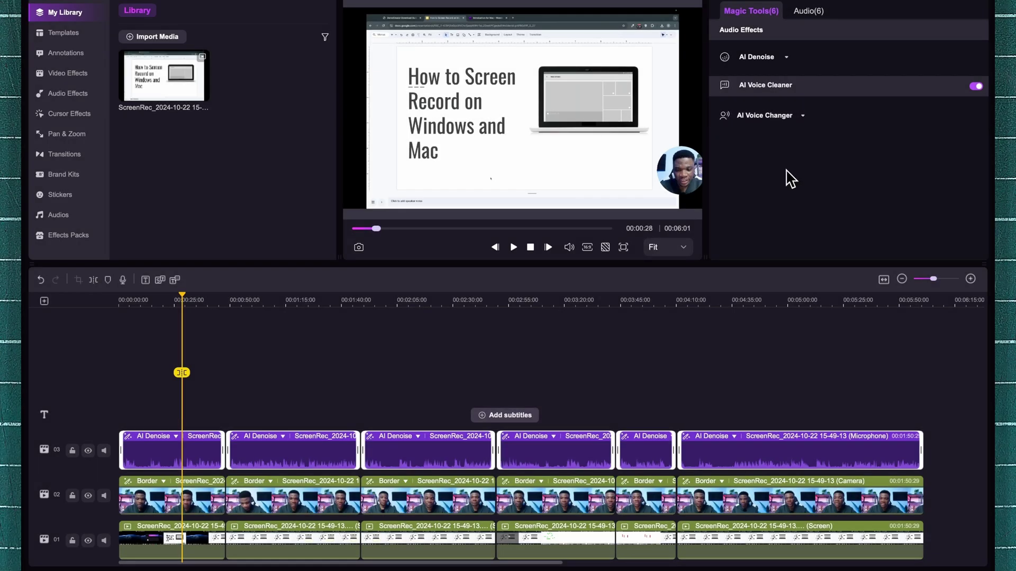
pyautogui.click(591, 394)
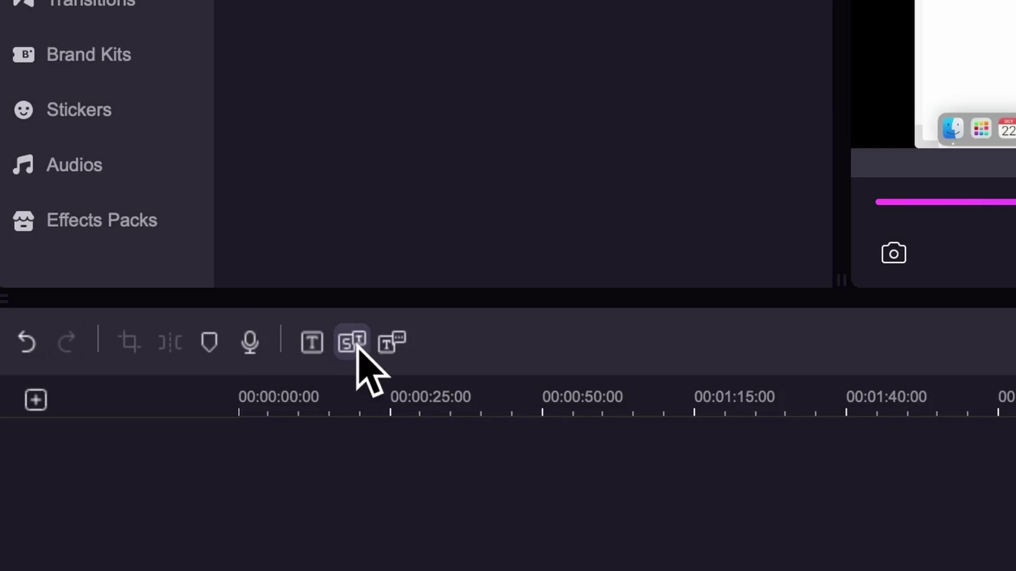
# Cancel the Text to Speech dialog and show the auto, import or manual subtitle choices
pyautogui.click(394, 345)
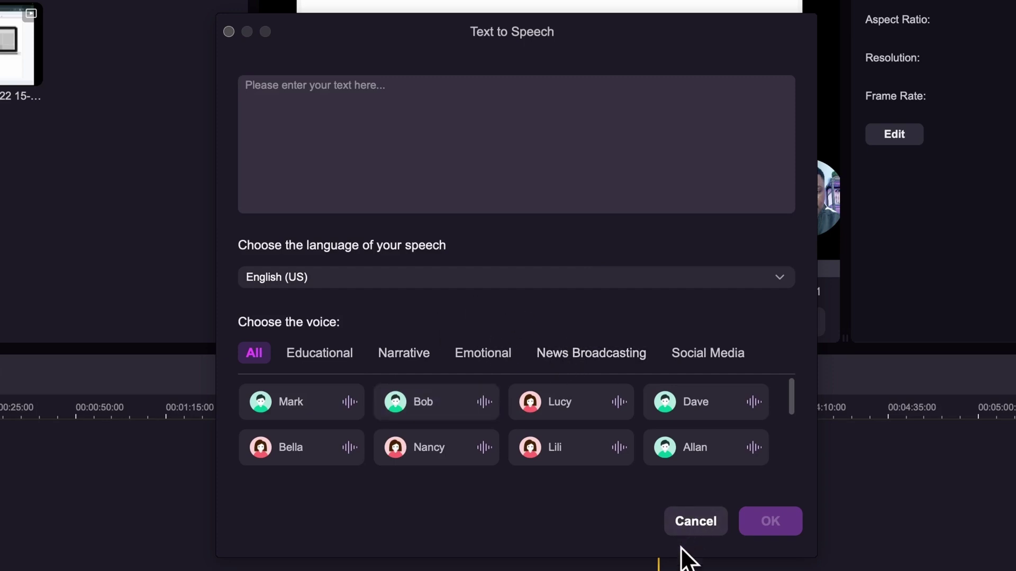
pyautogui.click(692, 521)
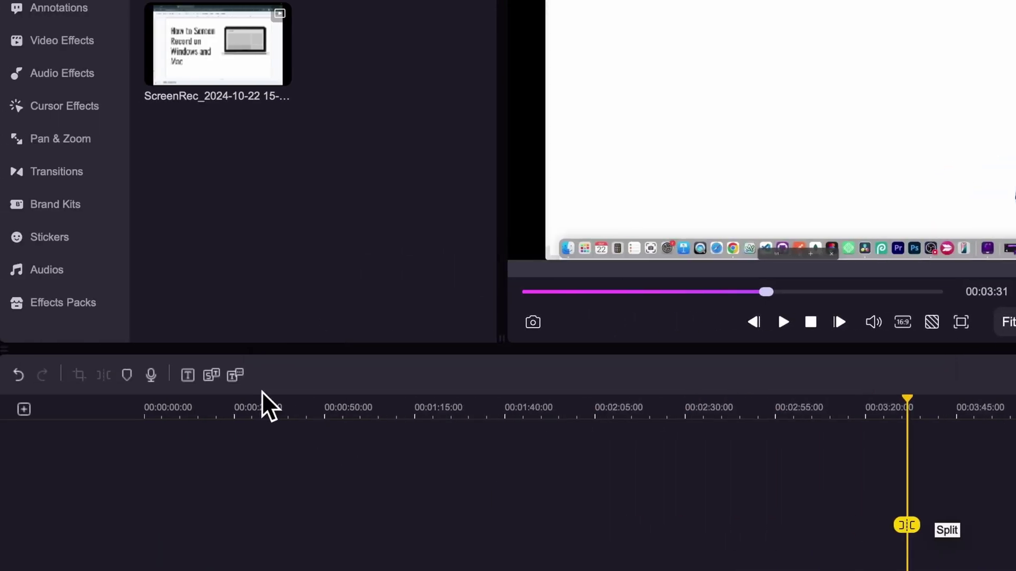
pyautogui.click(211, 375)
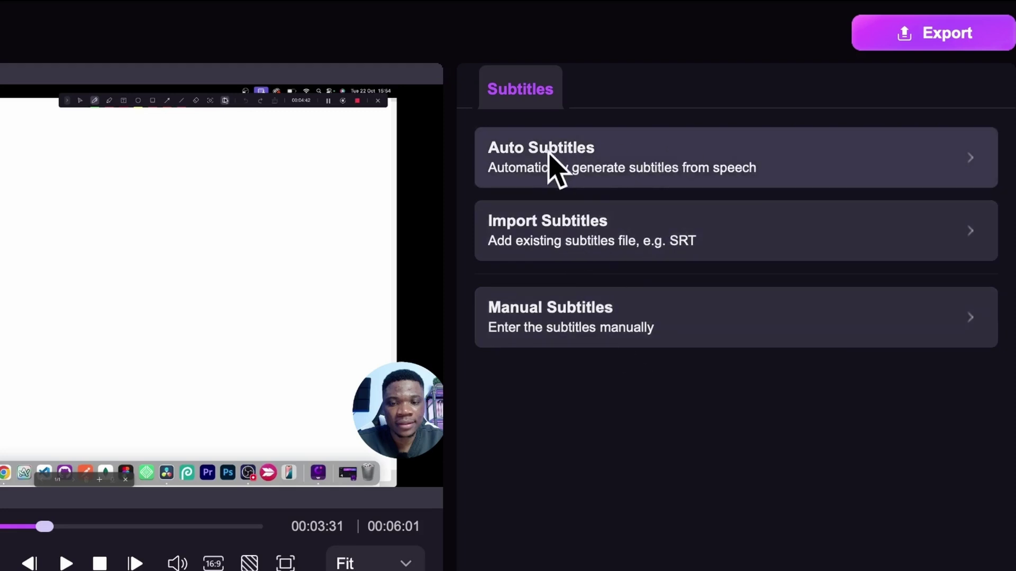
# Auto-transcribe English (United States) subtitles with keyword highlighting, then scrub to review them
pyautogui.click(597, 170)
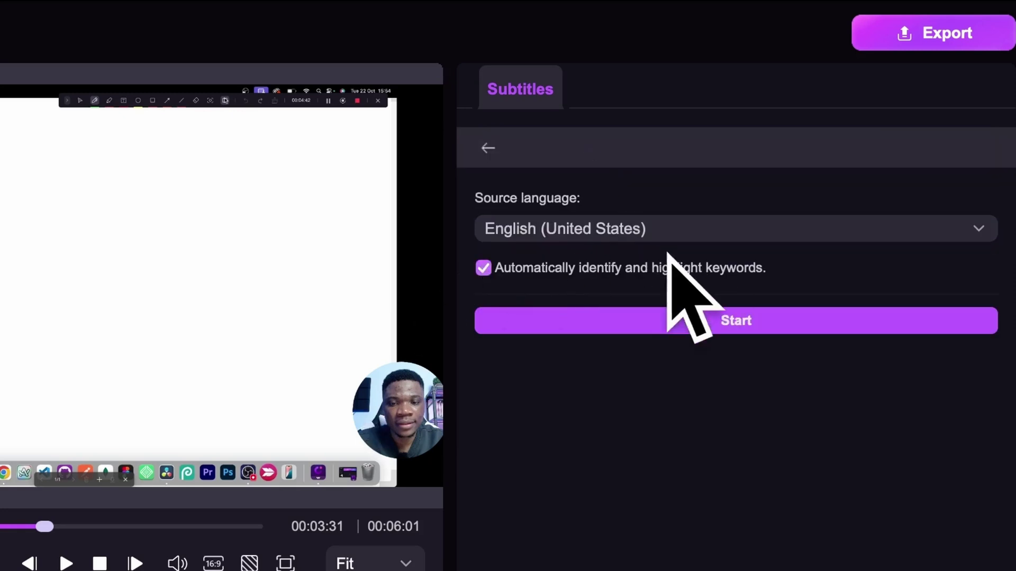
pyautogui.click(744, 321)
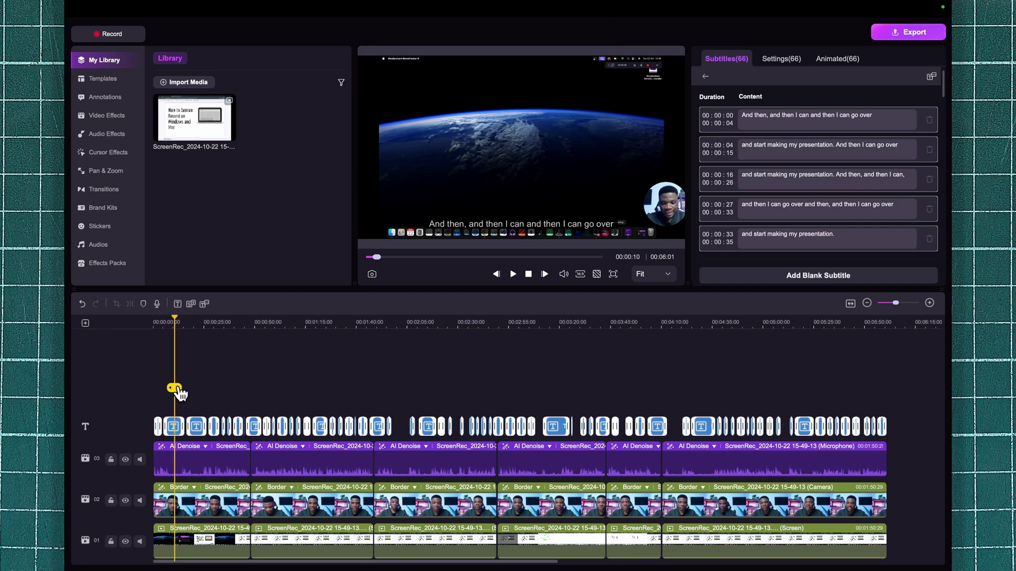
pyautogui.moveTo(175, 390); pyautogui.dragTo(252, 374)
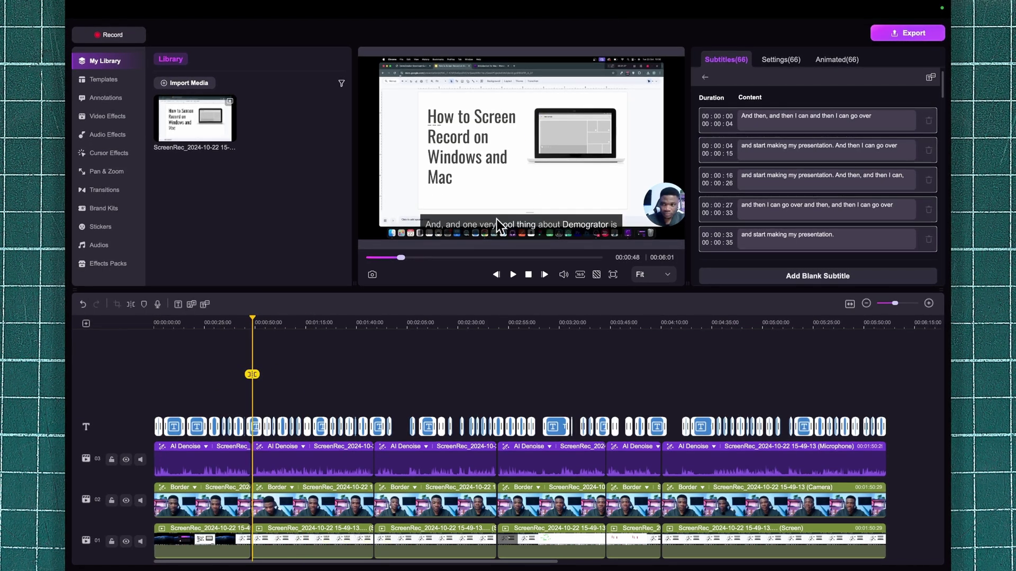
# Review the generated subtitles by stepping through them to the one at 00:00:53
pyautogui.moveTo(254, 380); pyautogui.dragTo(344, 391)
pyautogui.click(788, 115)
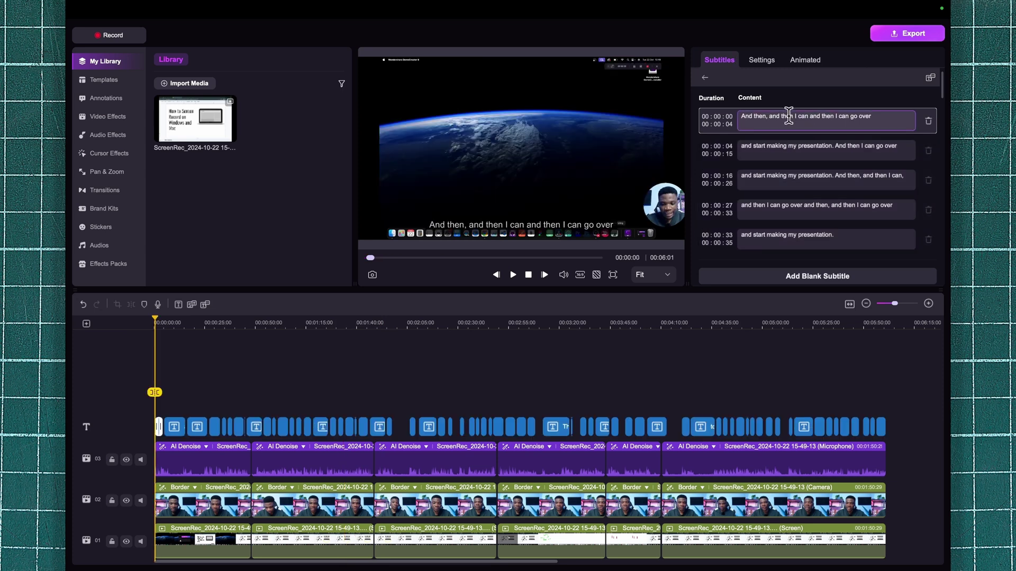
pyautogui.click(787, 145)
pyautogui.click(794, 179)
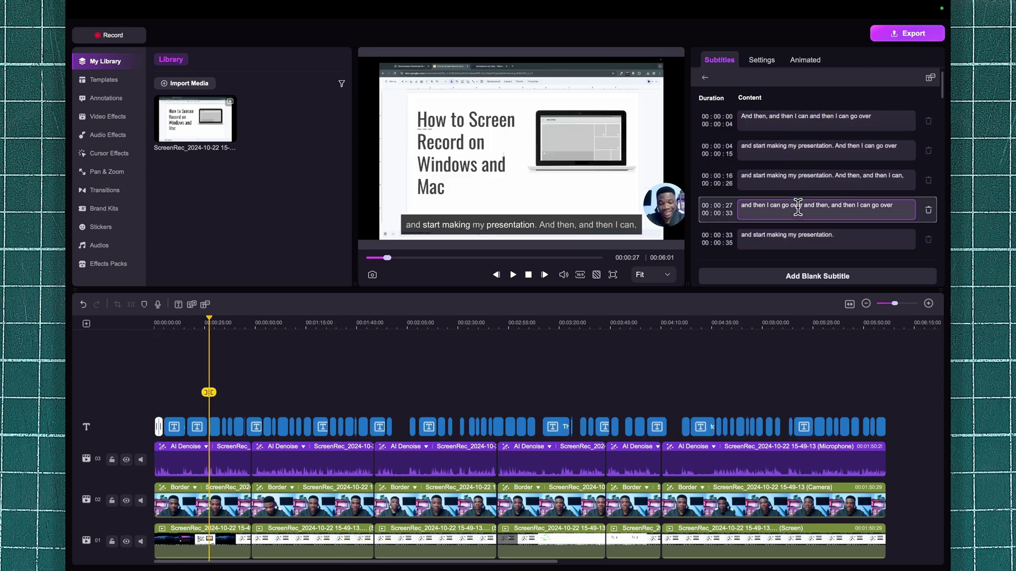
pyautogui.click(793, 208)
pyautogui.click(796, 236)
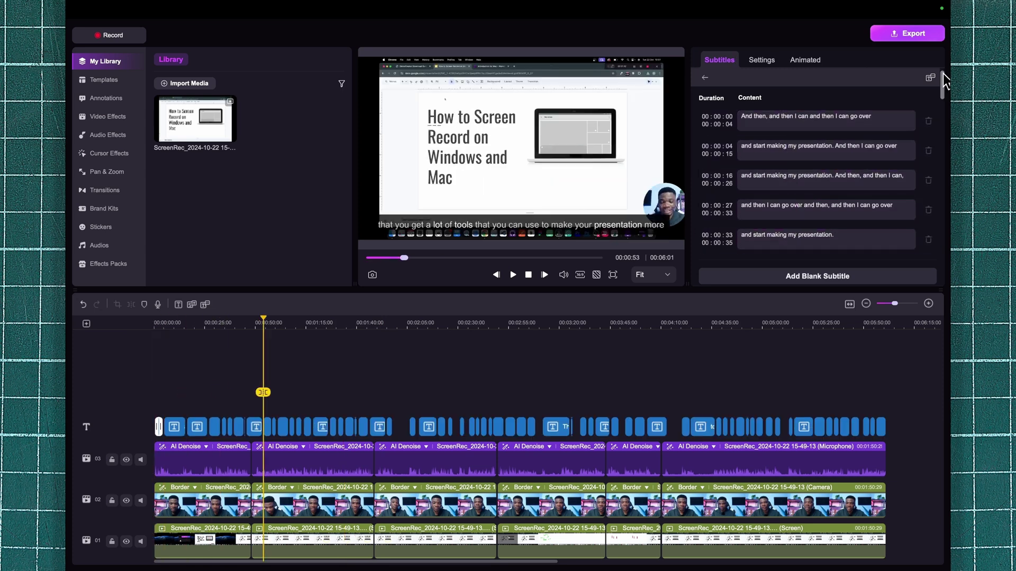
# Apply the white 'Auto Animated Subtitles' style to all subtitles and preview it
pyautogui.click(764, 64)
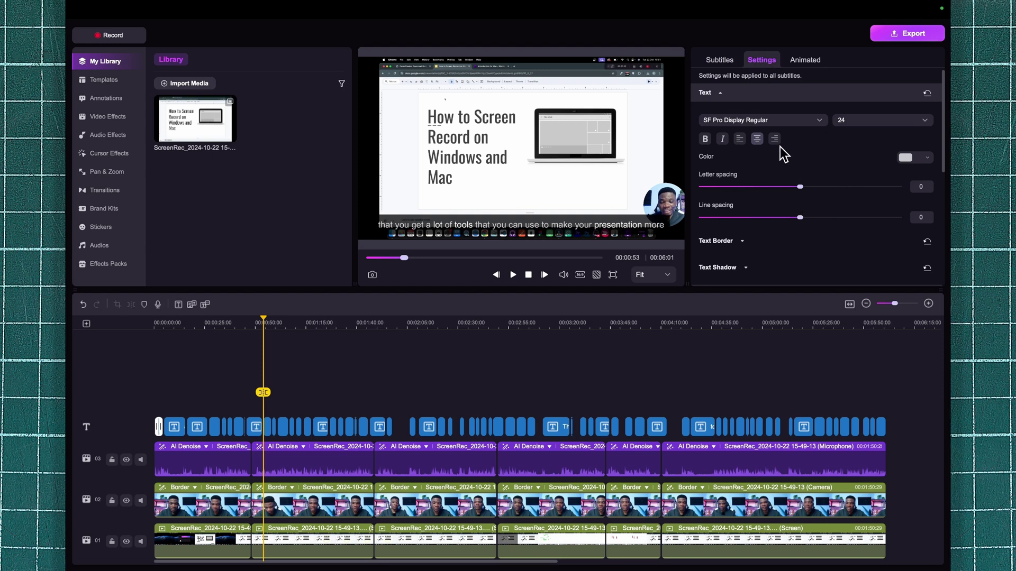
pyautogui.scroll(-3, 822, 205)
pyautogui.scroll(3, 821, 205)
pyautogui.click(802, 61)
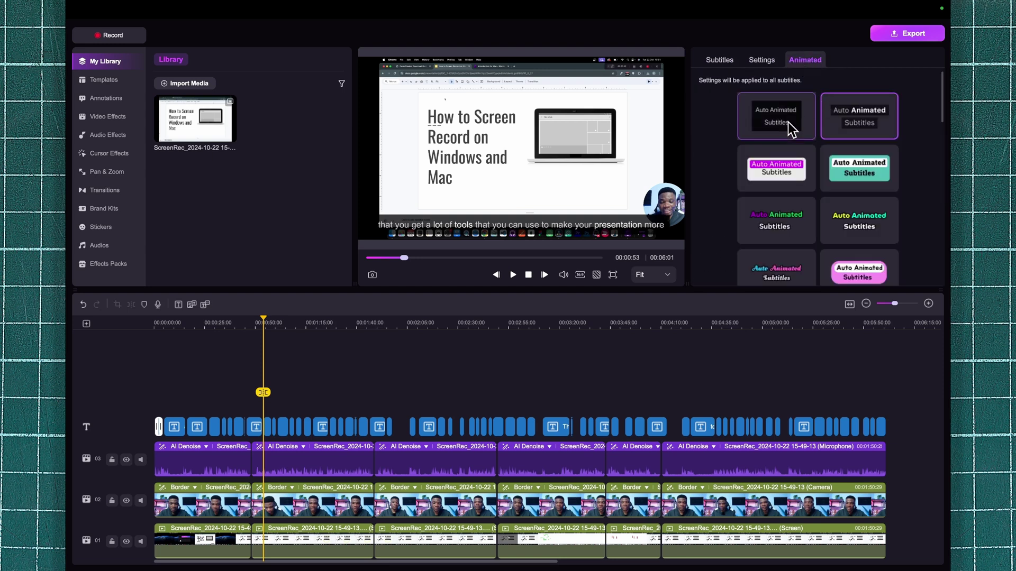
pyautogui.scroll(-1, 899, 236)
pyautogui.scroll(1, 907, 237)
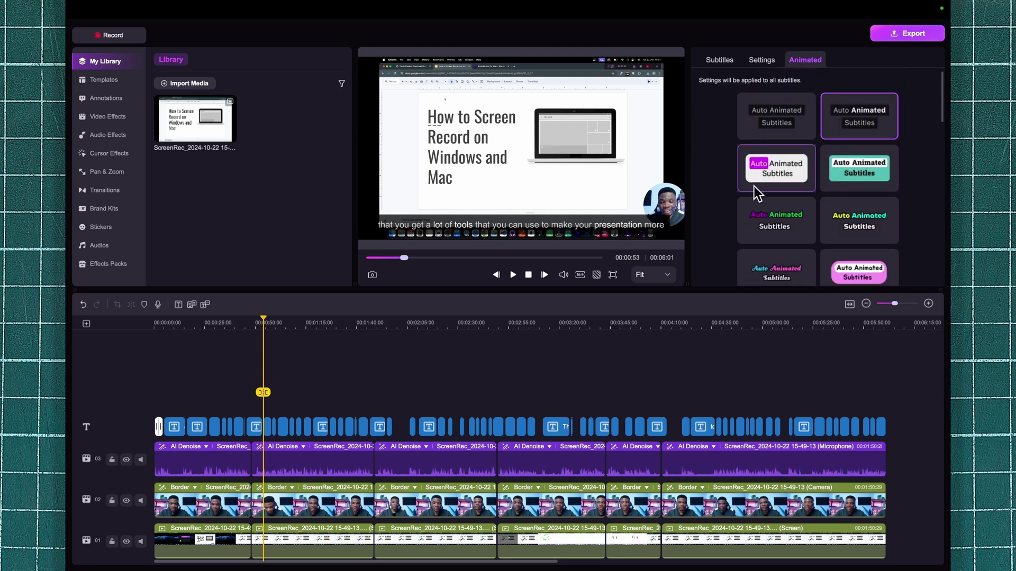
pyautogui.click(771, 164)
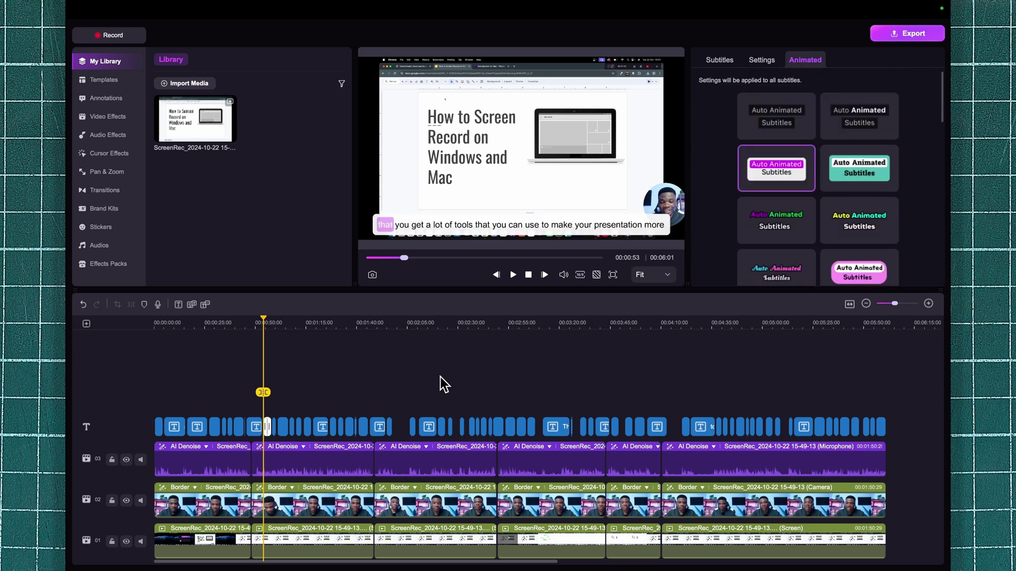
pyautogui.moveTo(265, 398); pyautogui.dragTo(243, 391)
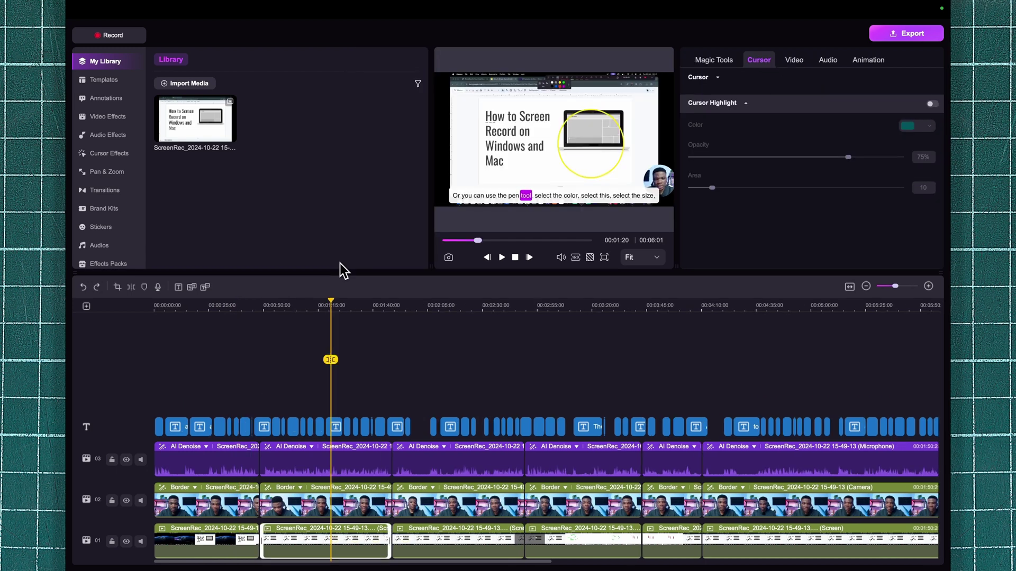
# Scrub through the video, zoom the timeline out slightly, and park at 00:01:25
pyautogui.click(429, 363)
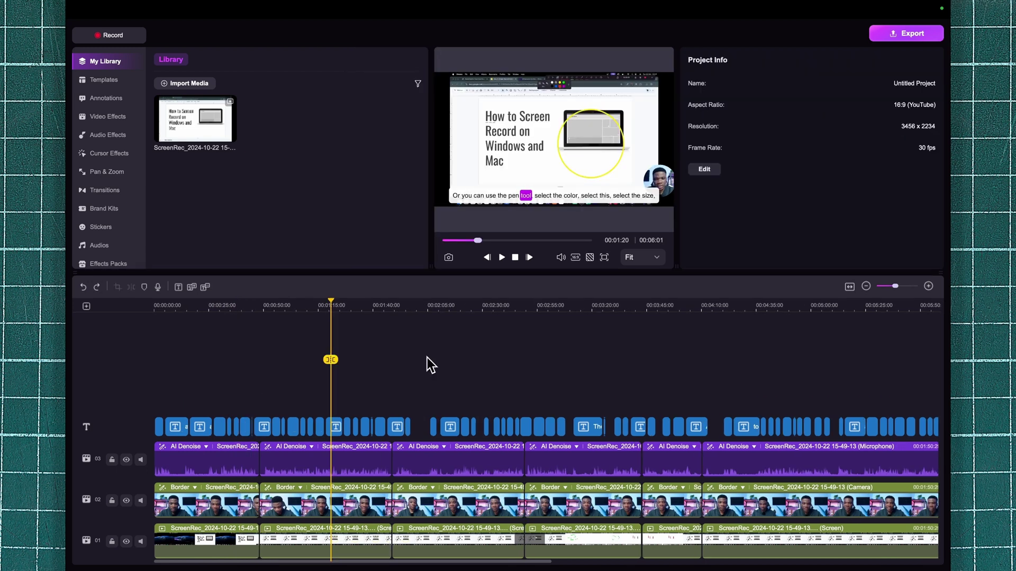
pyautogui.click(550, 366)
pyautogui.click(684, 373)
pyautogui.click(293, 338)
pyautogui.click(167, 335)
pyautogui.click(417, 363)
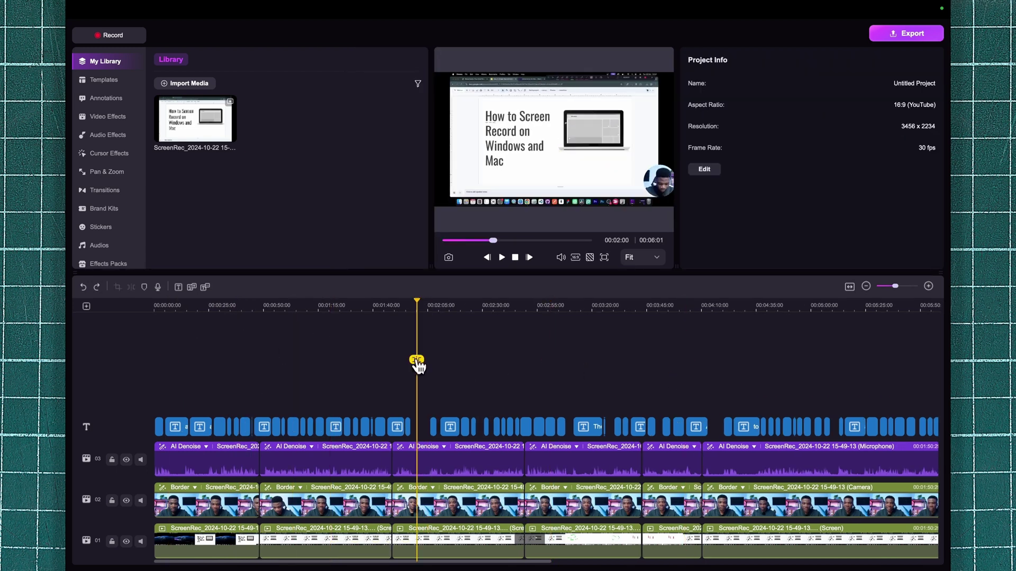
pyautogui.moveTo(436, 306); pyautogui.dragTo(423, 307)
pyautogui.click(334, 352)
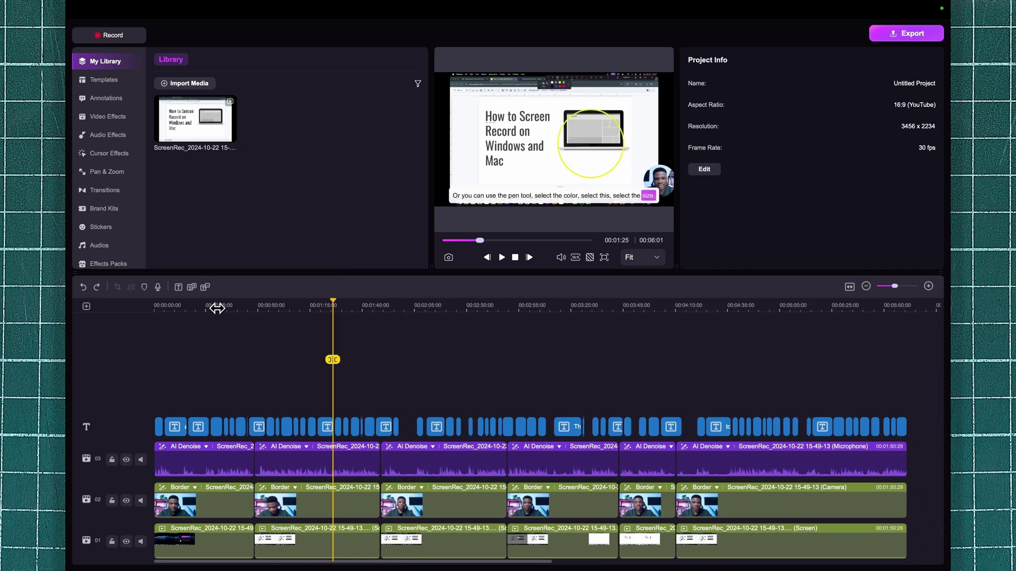
# Browse the annotation, video effect and audio effect presets
pyautogui.click(109, 98)
pyautogui.scroll(-2, 334, 232)
pyautogui.scroll(-3, 335, 229)
pyautogui.scroll(5, 286, 212)
pyautogui.click(108, 118)
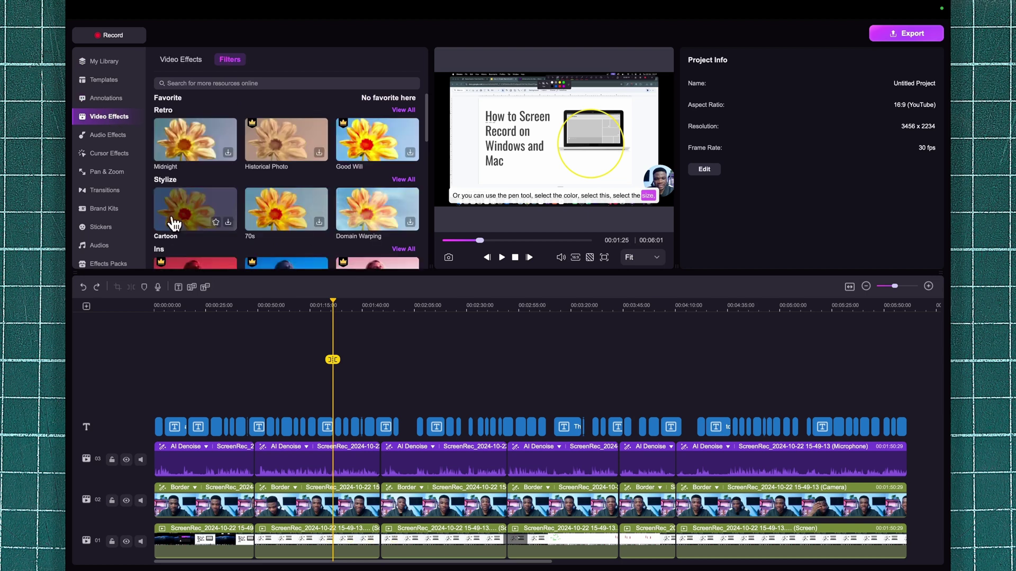
pyautogui.click(109, 135)
# Add a red Cursor Highlight to all six screen recording clips
pyautogui.click(119, 155)
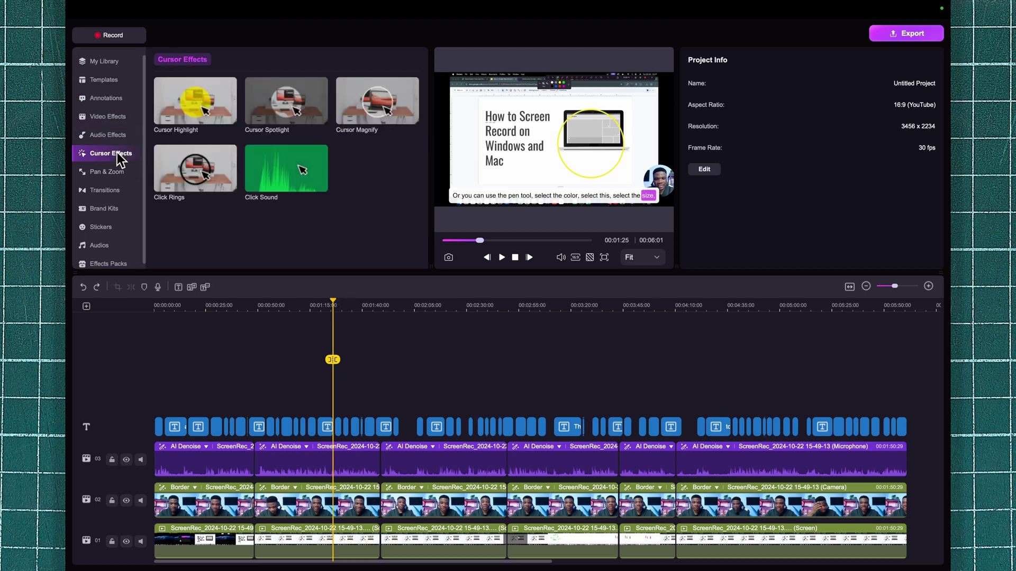
pyautogui.click(713, 533)
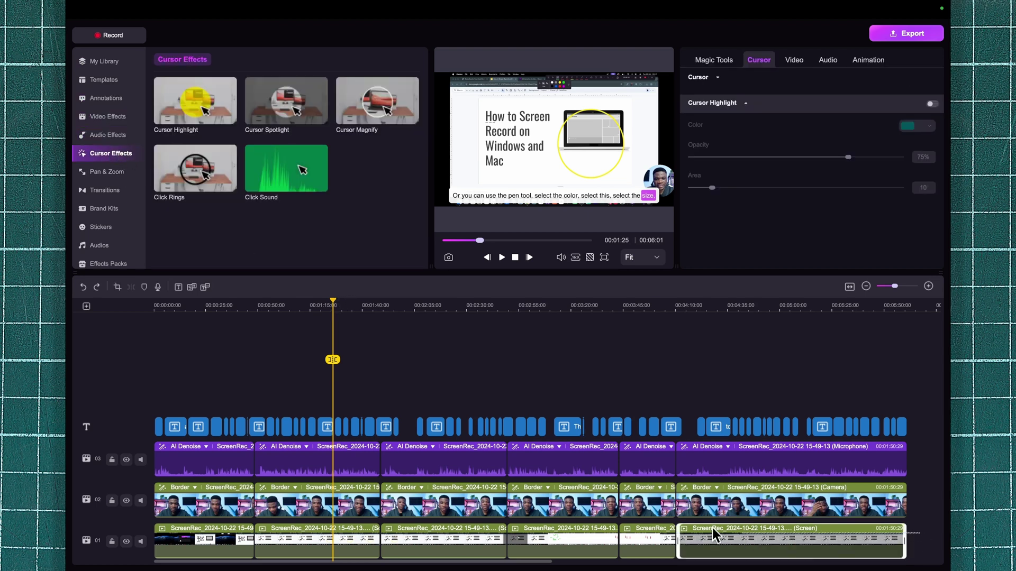
pyautogui.hotkey('ctrl', 'a')
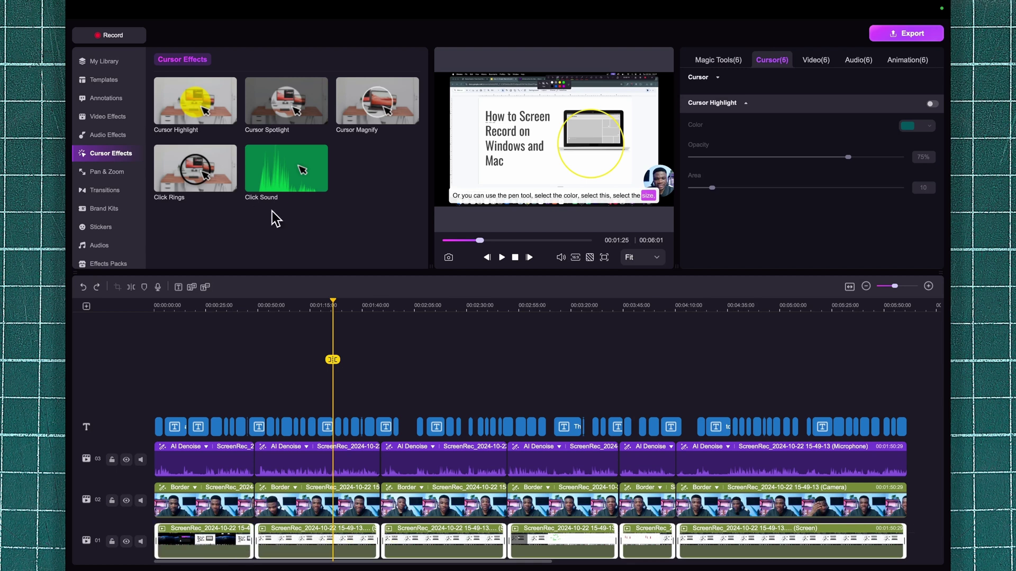
pyautogui.moveTo(195, 100); pyautogui.dragTo(320, 547)
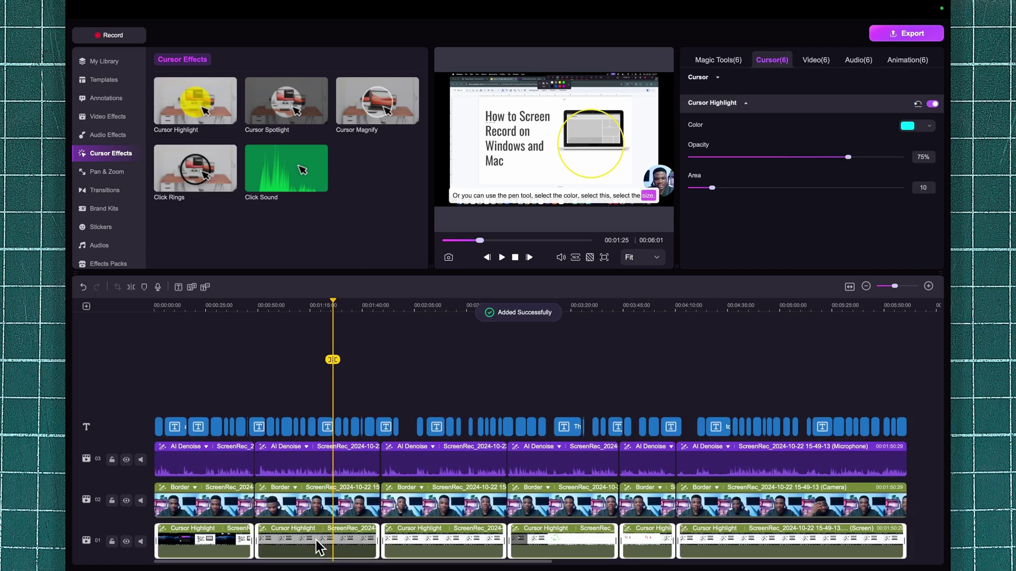
pyautogui.click(914, 132)
pyautogui.click(884, 181)
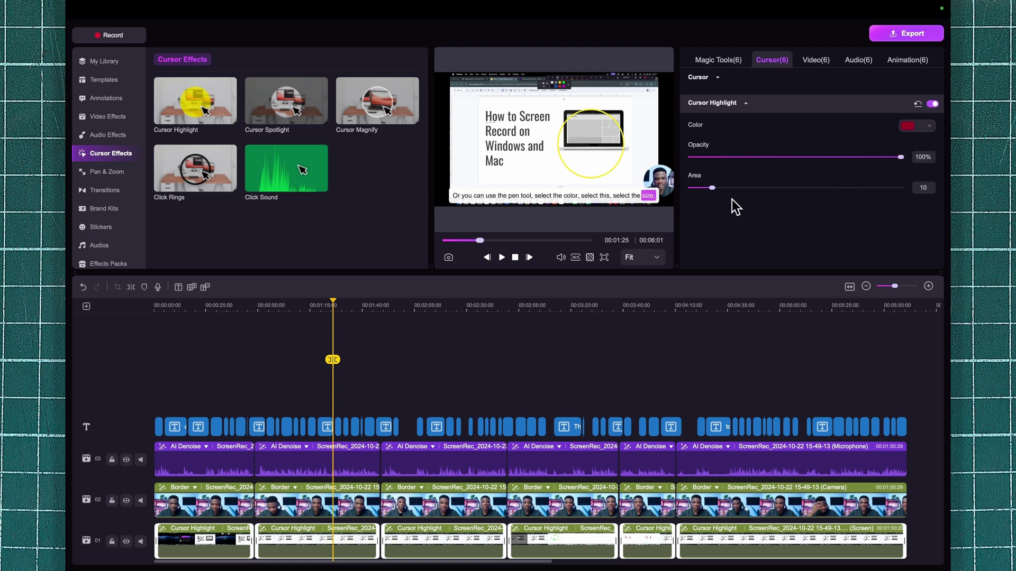
# Check the cursor highlight at several points in the video and reselect a screen clip
pyautogui.click(298, 353)
pyautogui.click(341, 355)
pyautogui.click(427, 359)
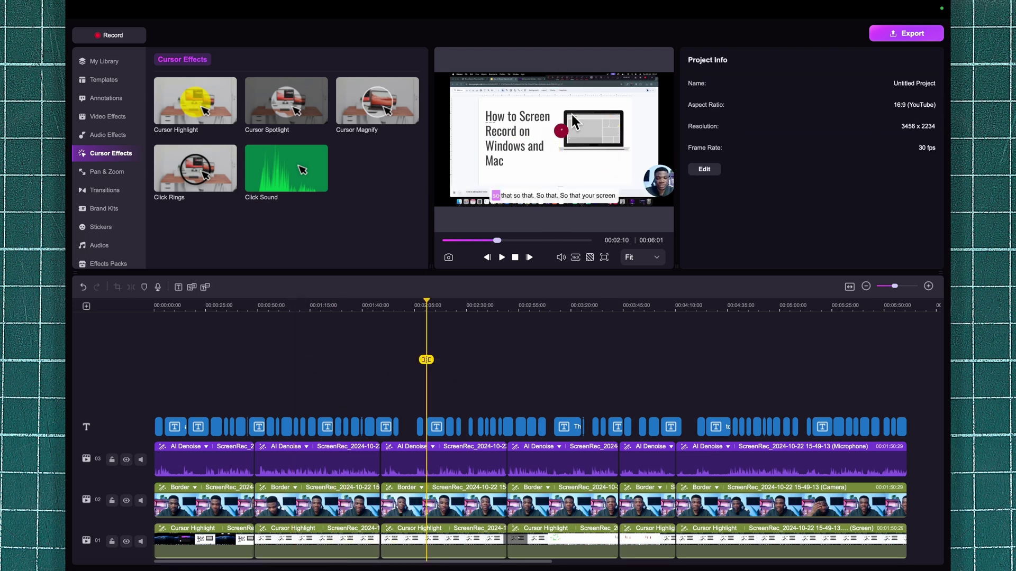
pyautogui.click(566, 370)
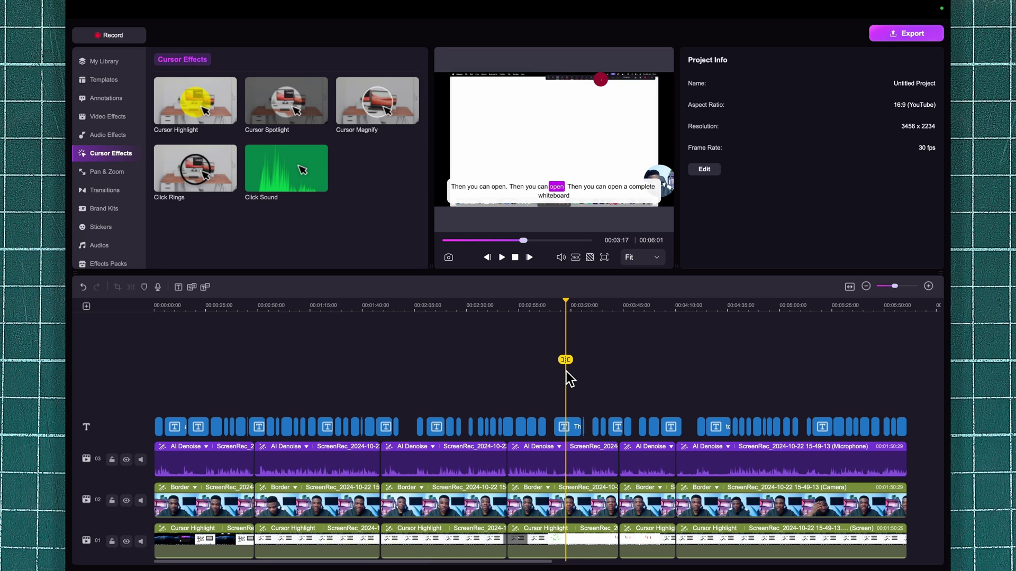
pyautogui.click(719, 361)
pyautogui.click(300, 371)
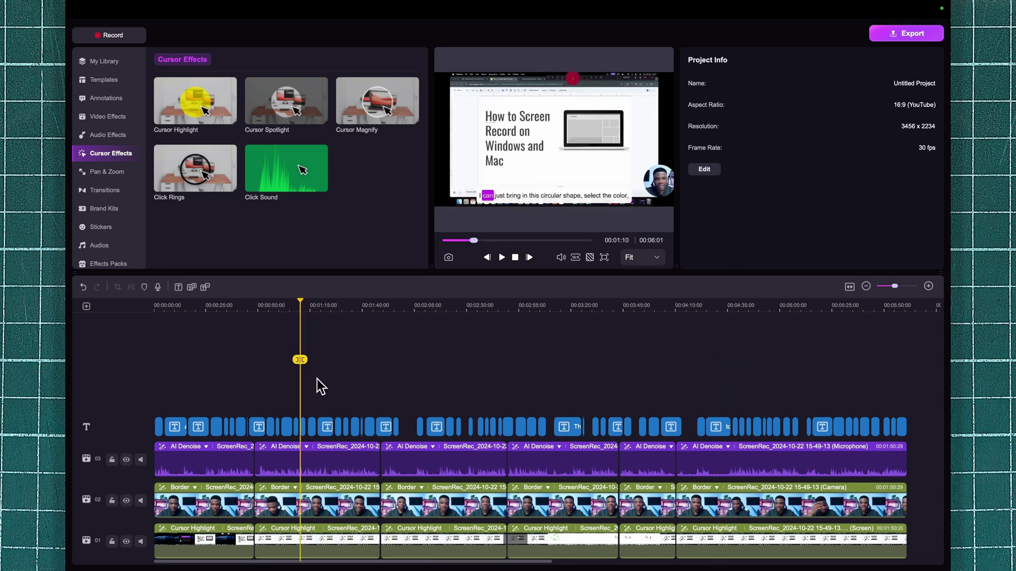
pyautogui.click(301, 535)
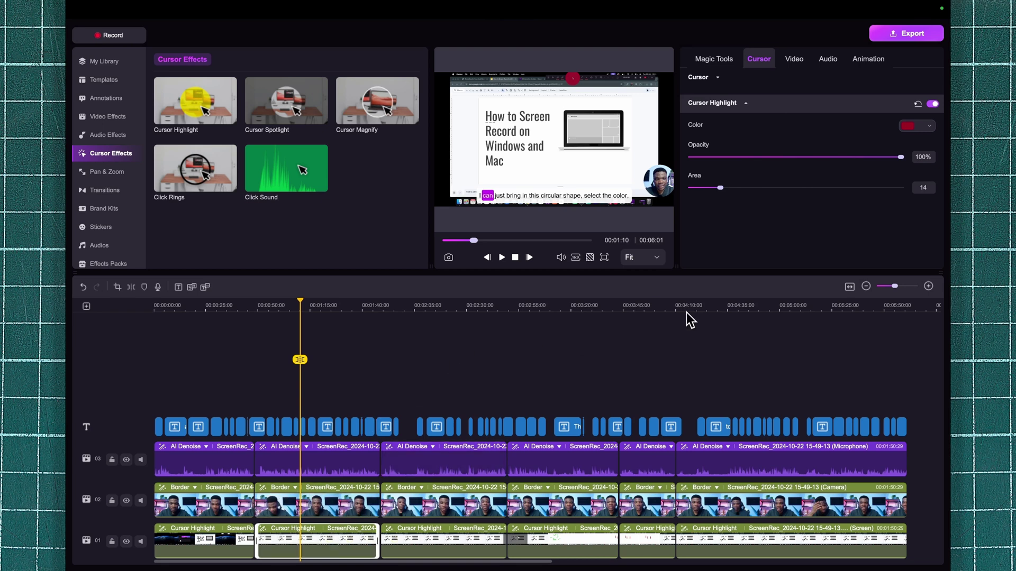
# Name the export project 'Best Screen Recording Software'
pyautogui.click(912, 35)
pyautogui.doubleClick(476, 135)
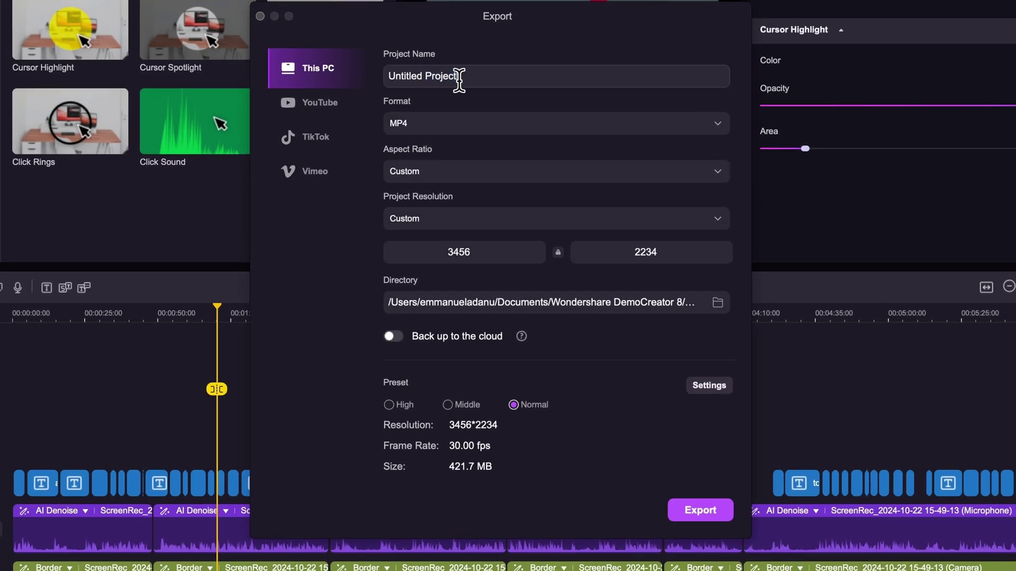
pyautogui.write('Best Screen Recording Software')
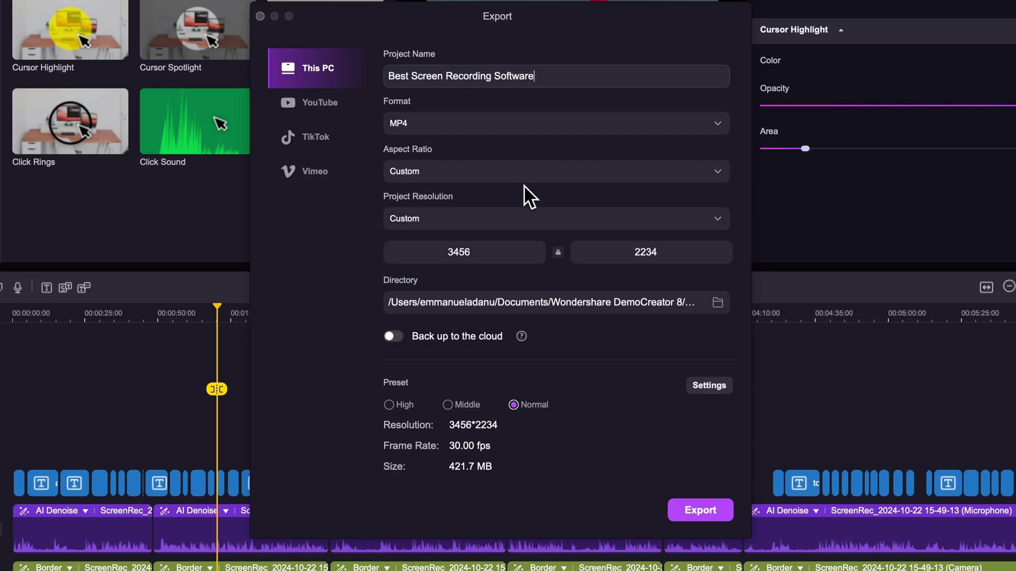
# Keep MP4 format, Custom aspect ratio and the 3456x2234 resolution
pyautogui.click(465, 123)
pyautogui.click(462, 156)
pyautogui.click(484, 171)
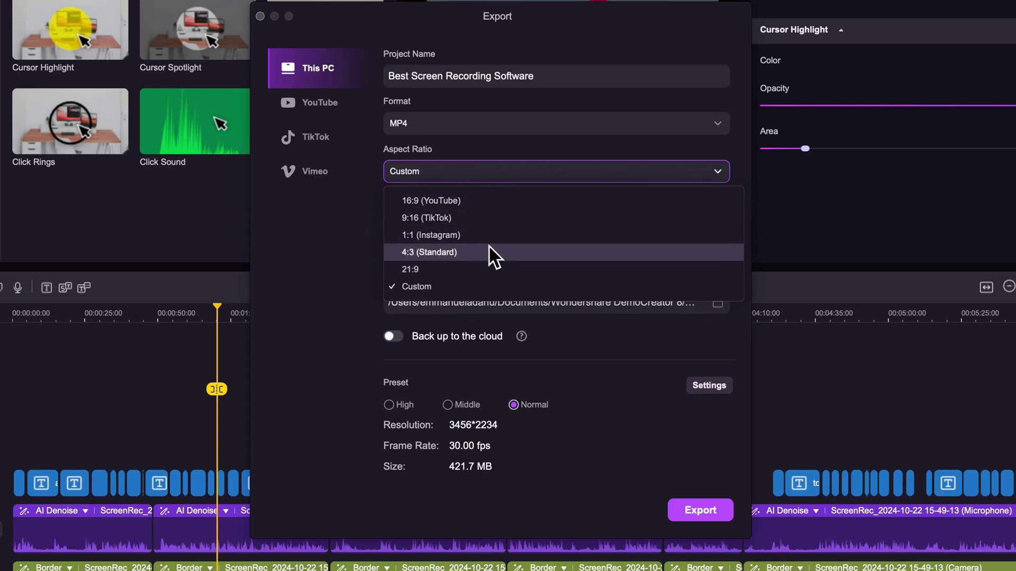
pyautogui.click(480, 284)
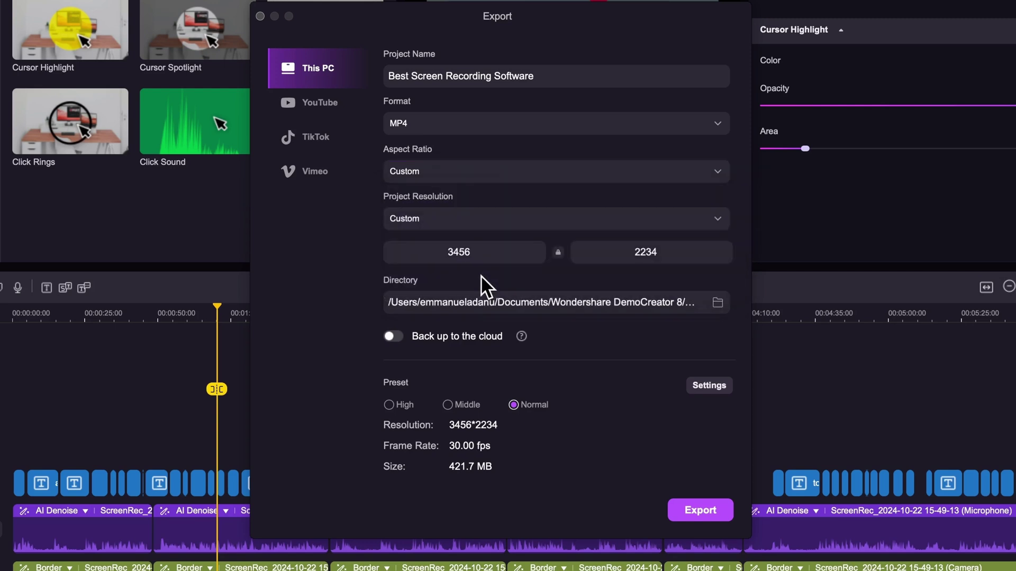
pyautogui.click(470, 169)
pyautogui.click(451, 288)
pyautogui.click(460, 212)
pyautogui.click(459, 212)
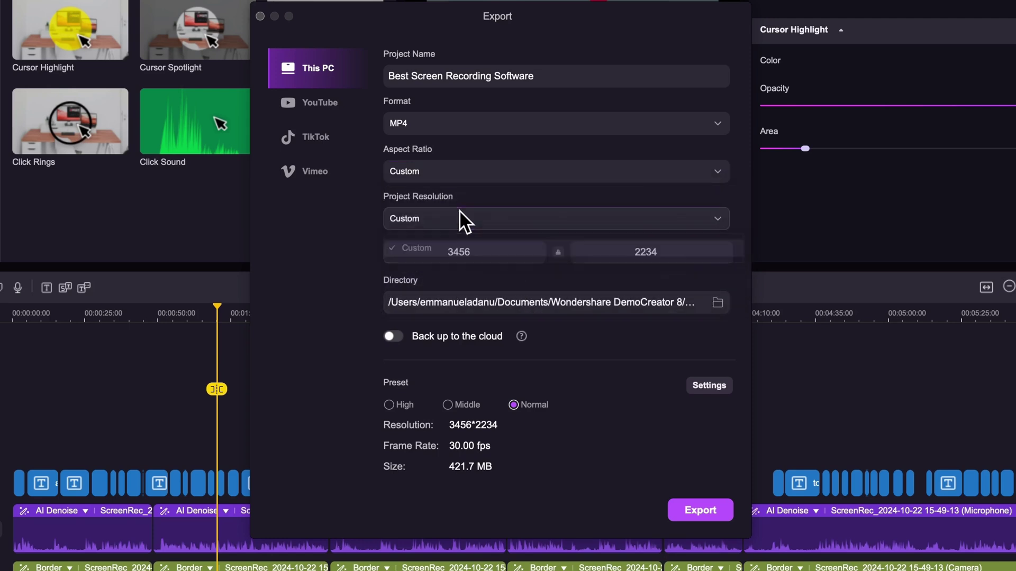
# Save to the ExportFiles folder and set the quality preset to High
pyautogui.click(724, 303)
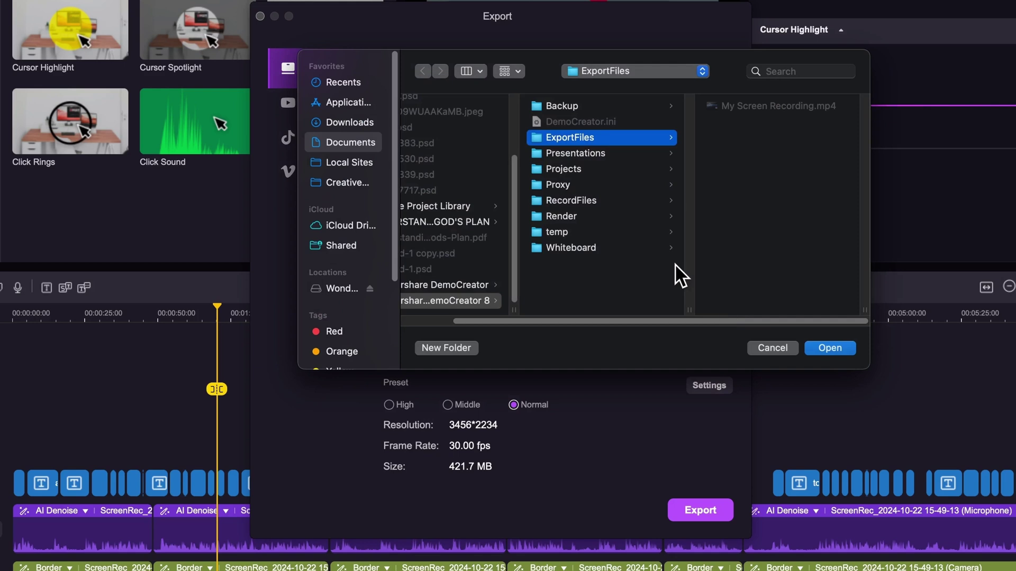
pyautogui.click(829, 347)
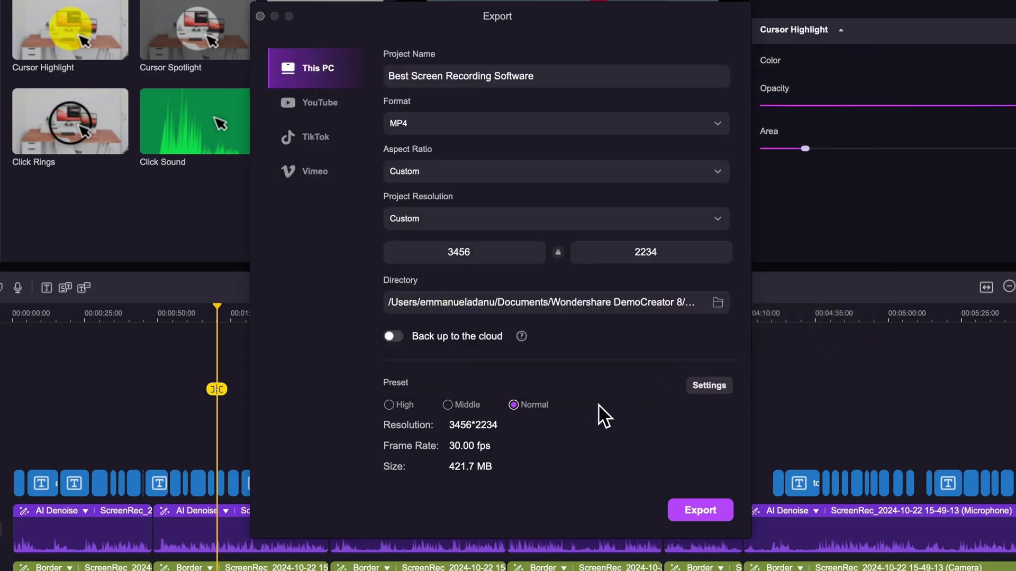
pyautogui.click(389, 405)
pyautogui.click(447, 405)
pyautogui.click(514, 405)
pyautogui.click(390, 405)
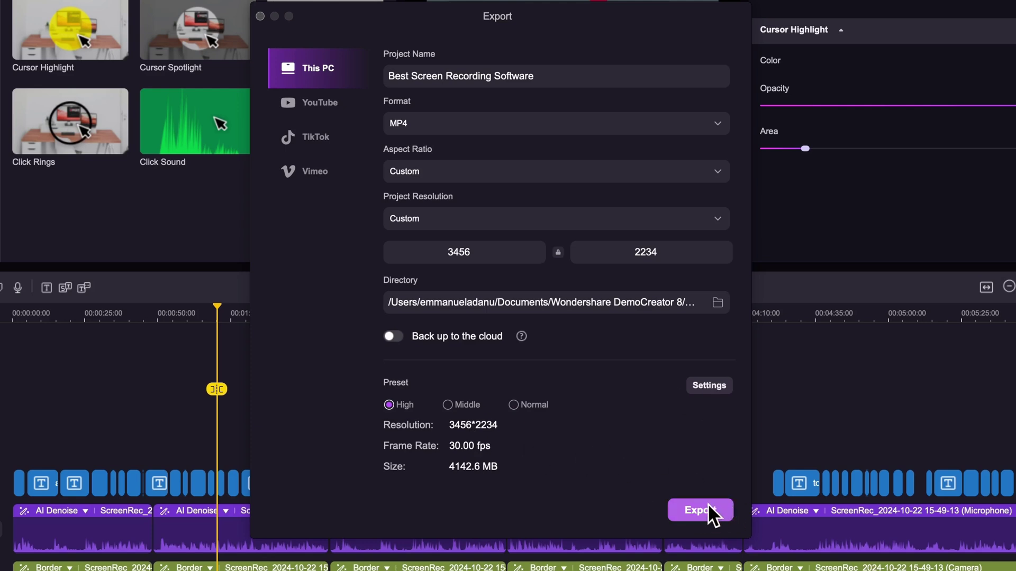
# Review the YouTube, TikTok and Vimeo share tabs, then return to the computer export settings
pyautogui.click(325, 100)
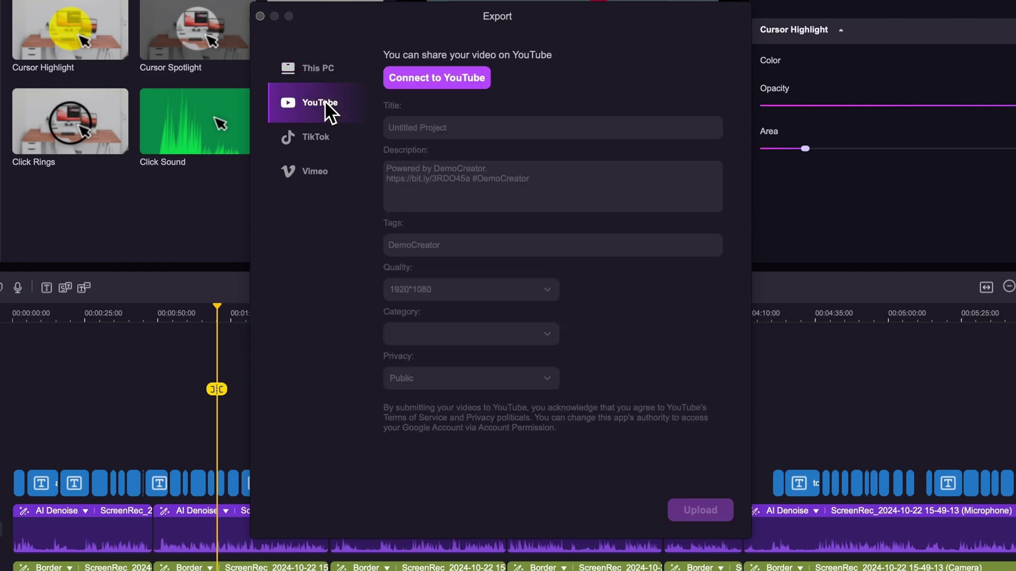
pyautogui.click(320, 141)
pyautogui.click(319, 173)
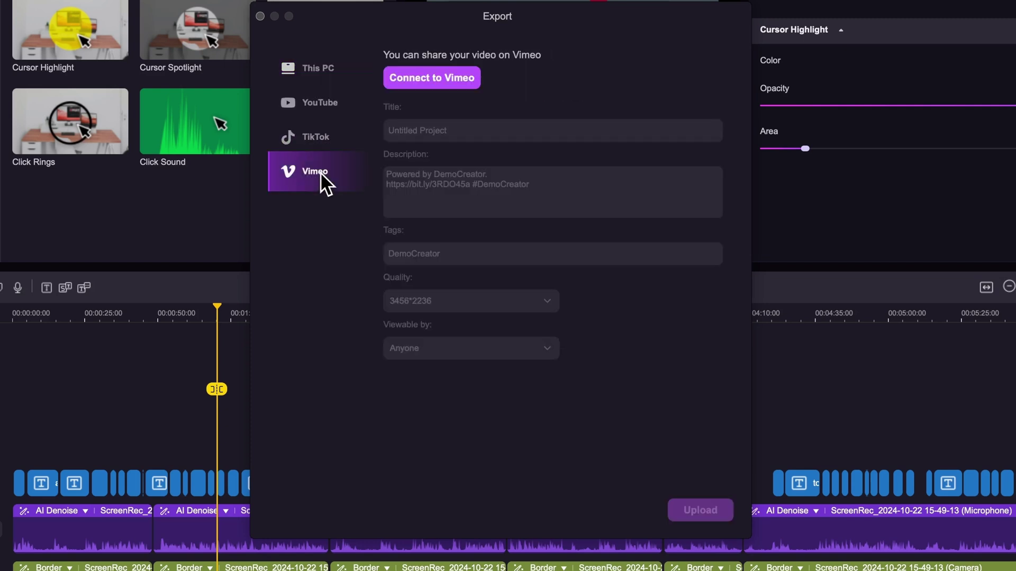
pyautogui.click(317, 134)
pyautogui.click(318, 103)
pyautogui.click(315, 71)
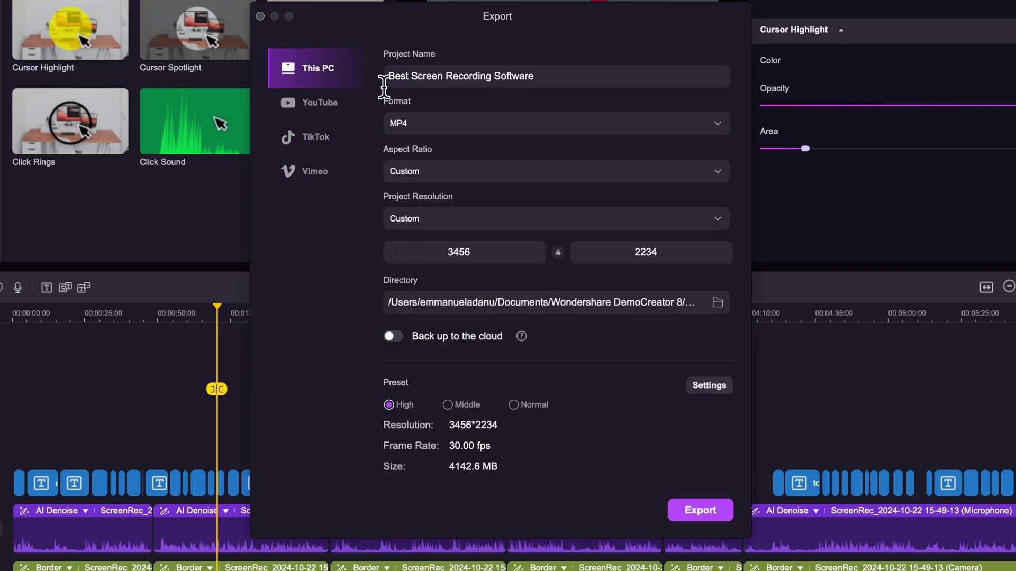